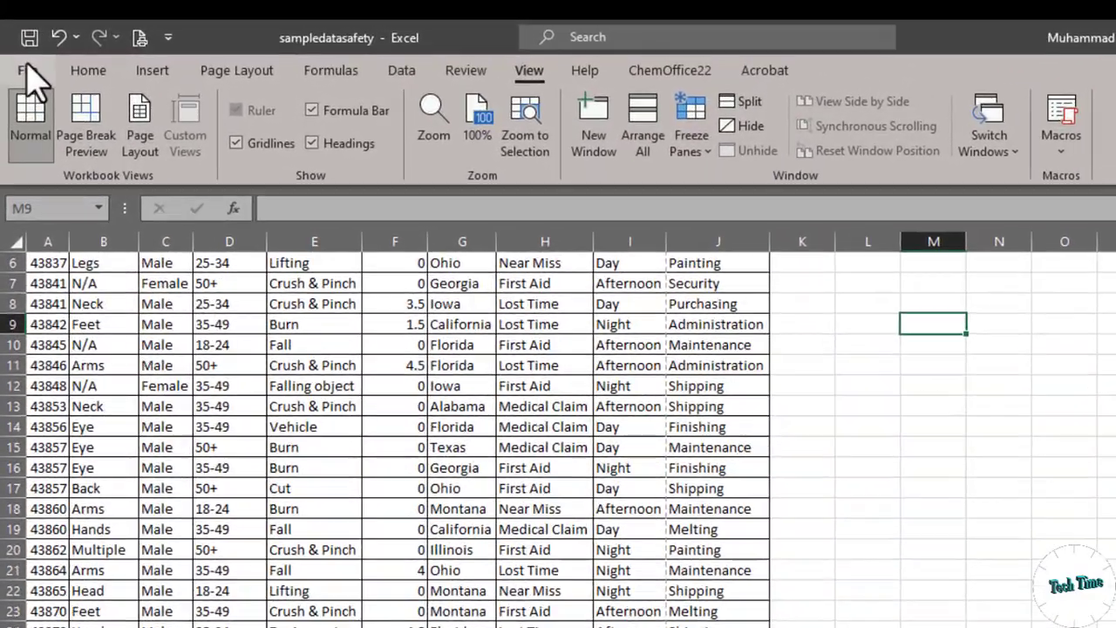
- Open the print preview of Sheet3 and page through it to examine how the table is split across pages
click(21, 40)
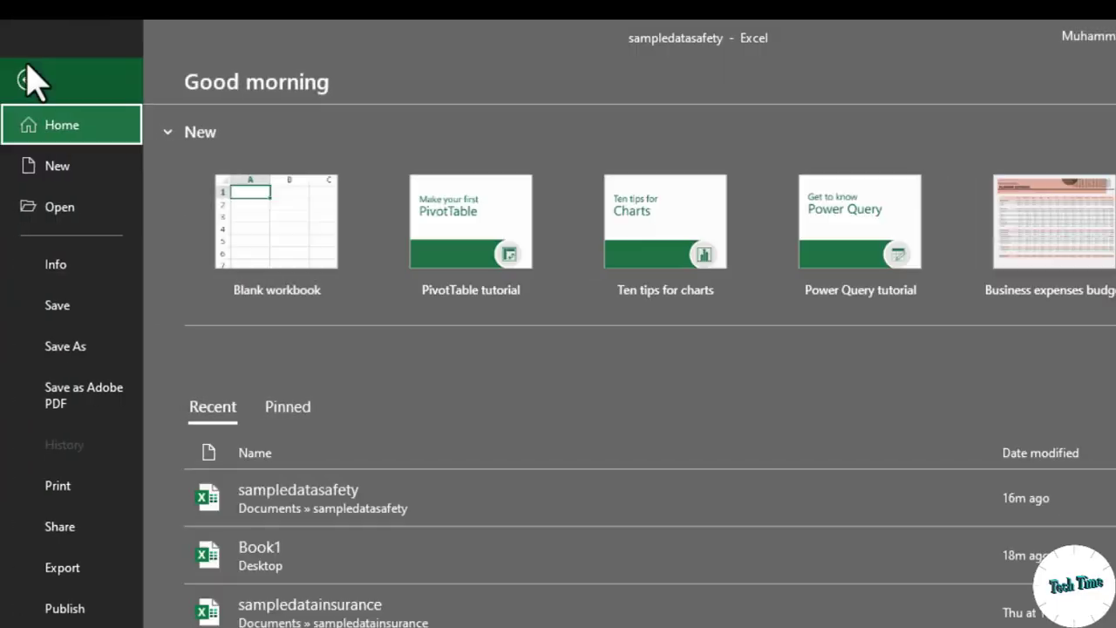
click(58, 488)
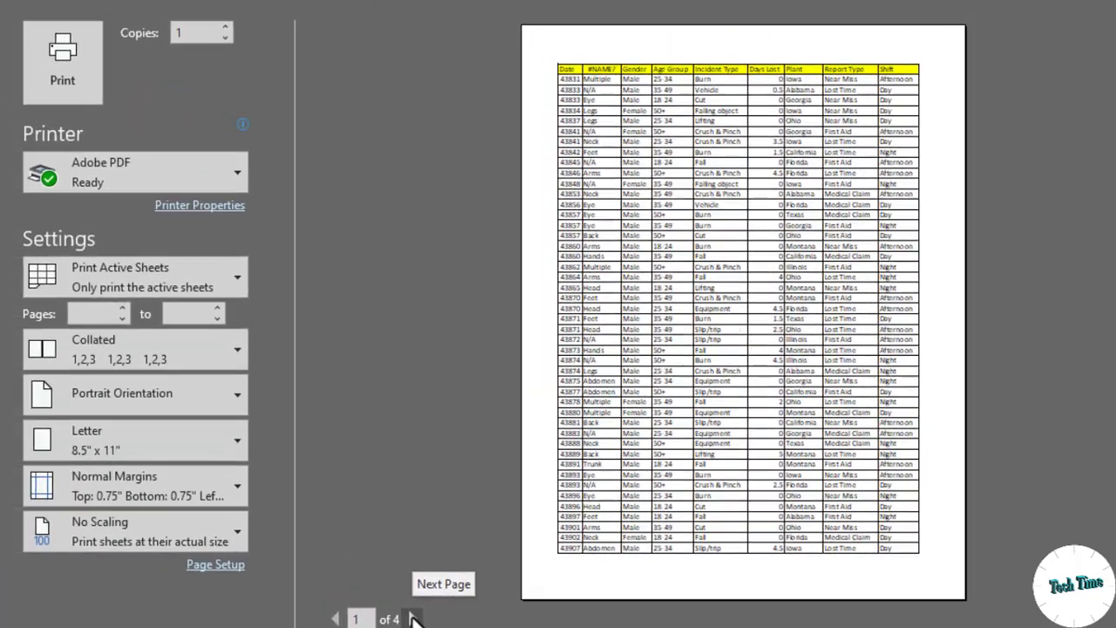
click(395, 618)
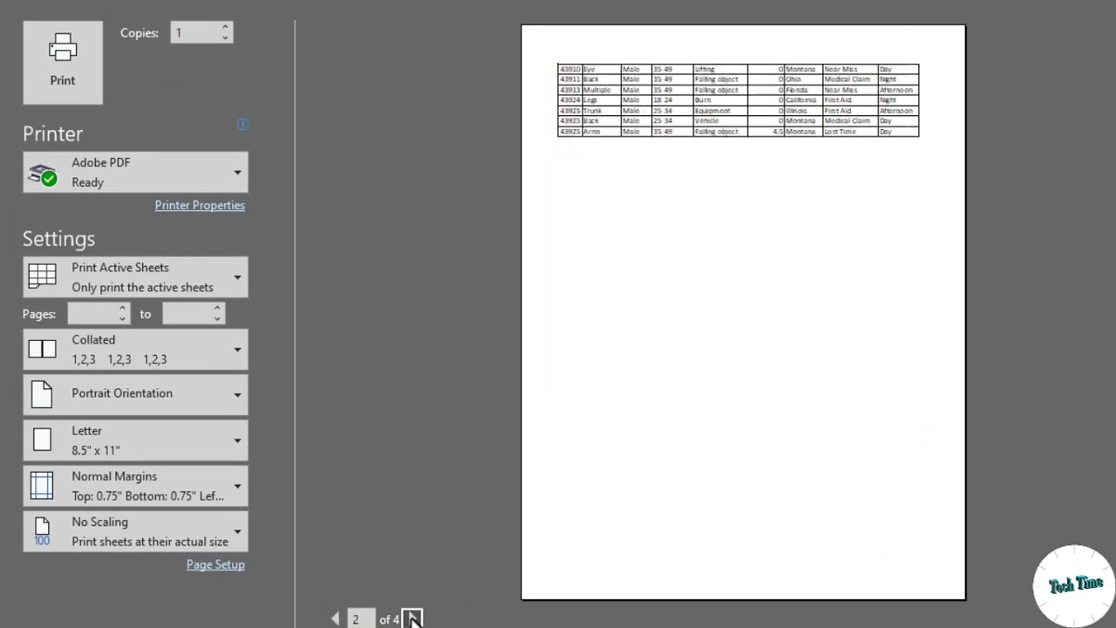
click(413, 618)
click(413, 618)
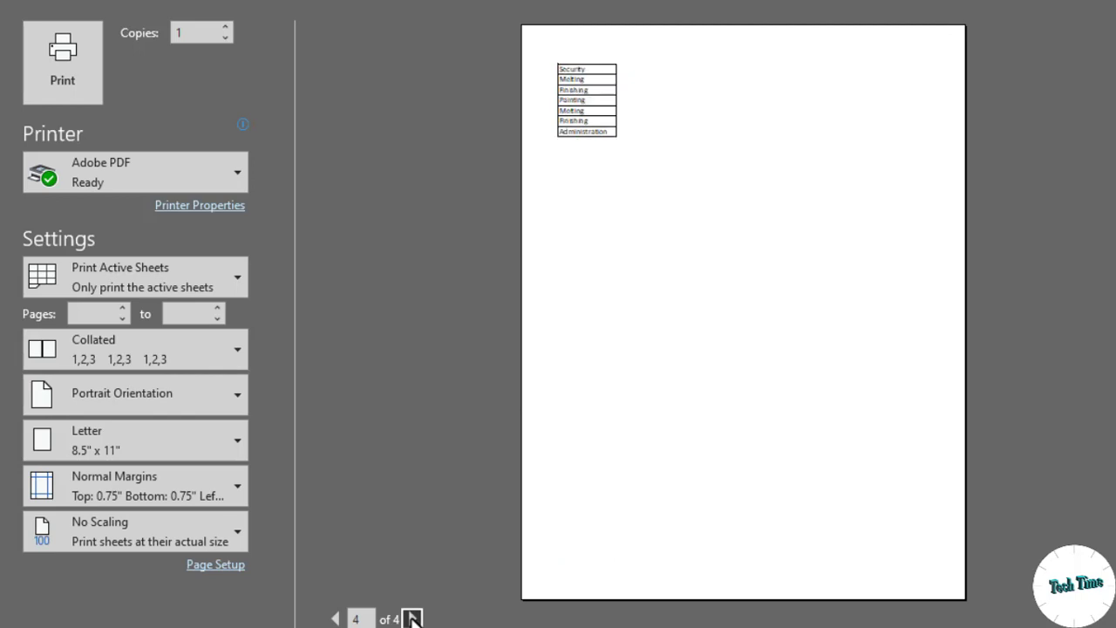
click(336, 618)
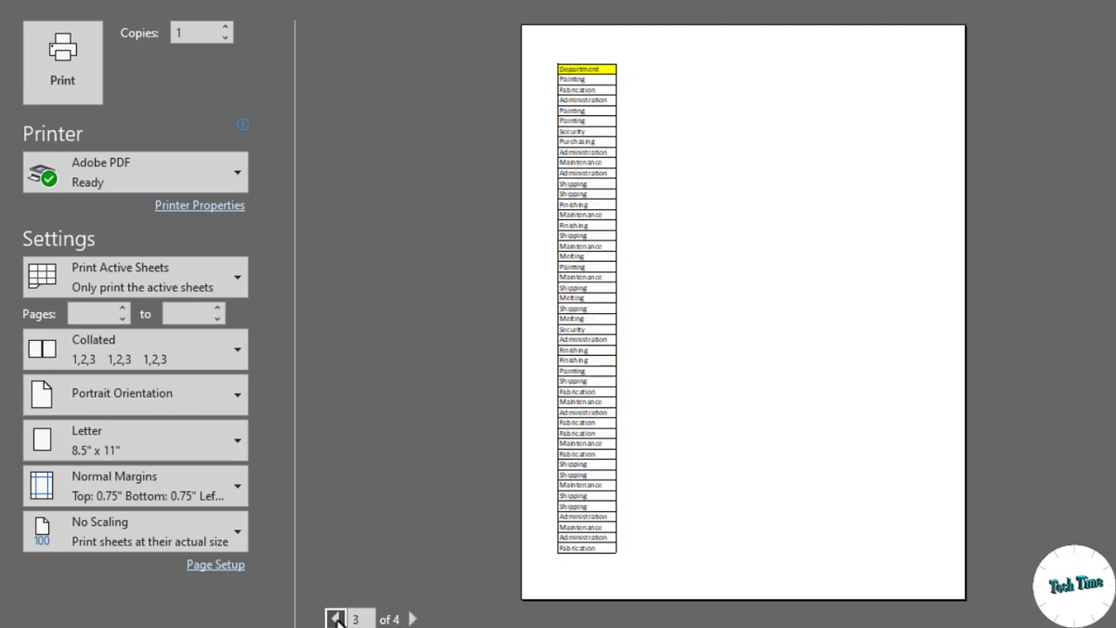
click(413, 619)
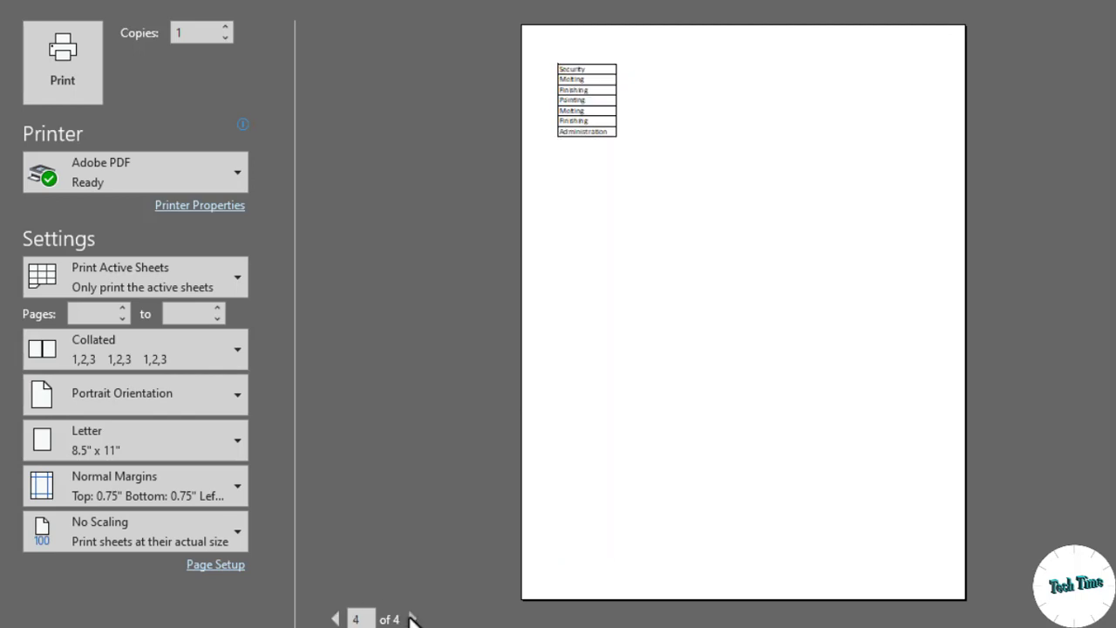
click(336, 618)
click(335, 618)
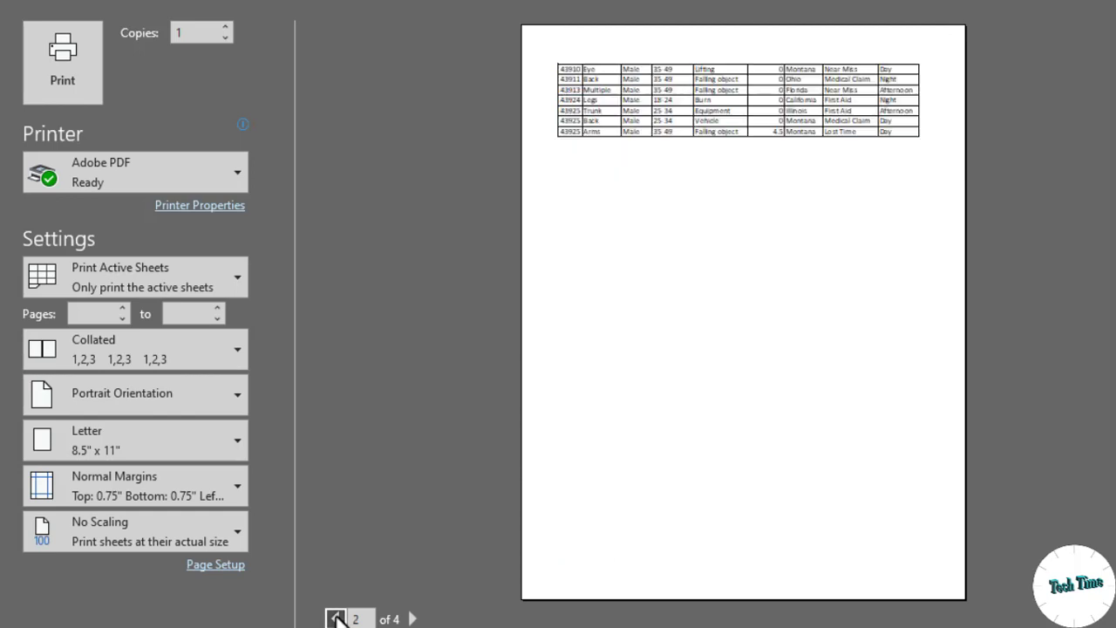
click(335, 618)
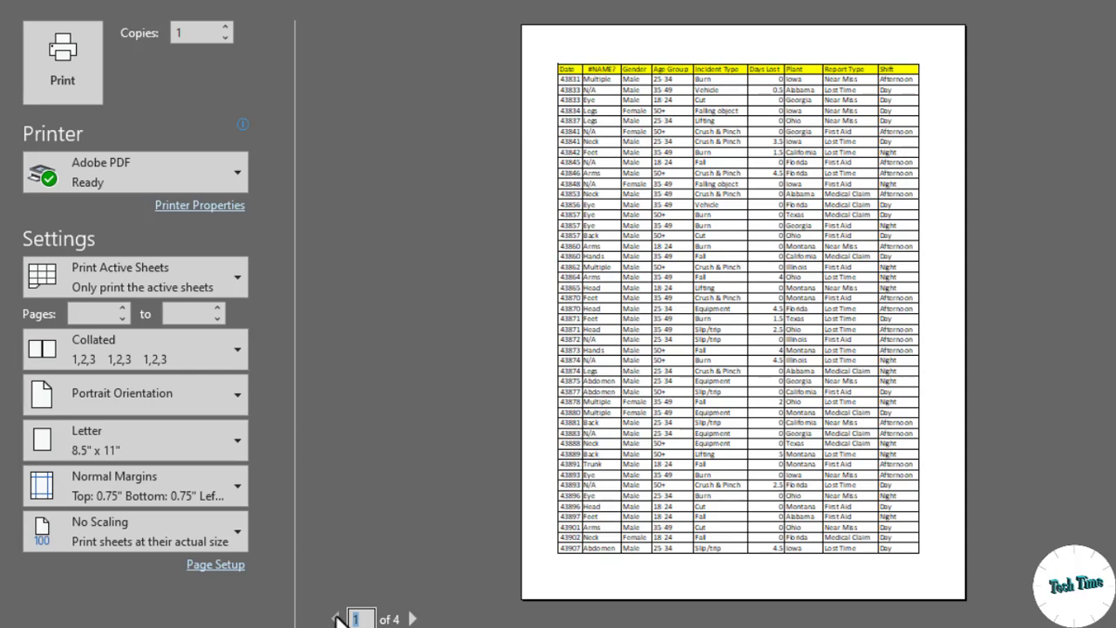
click(413, 618)
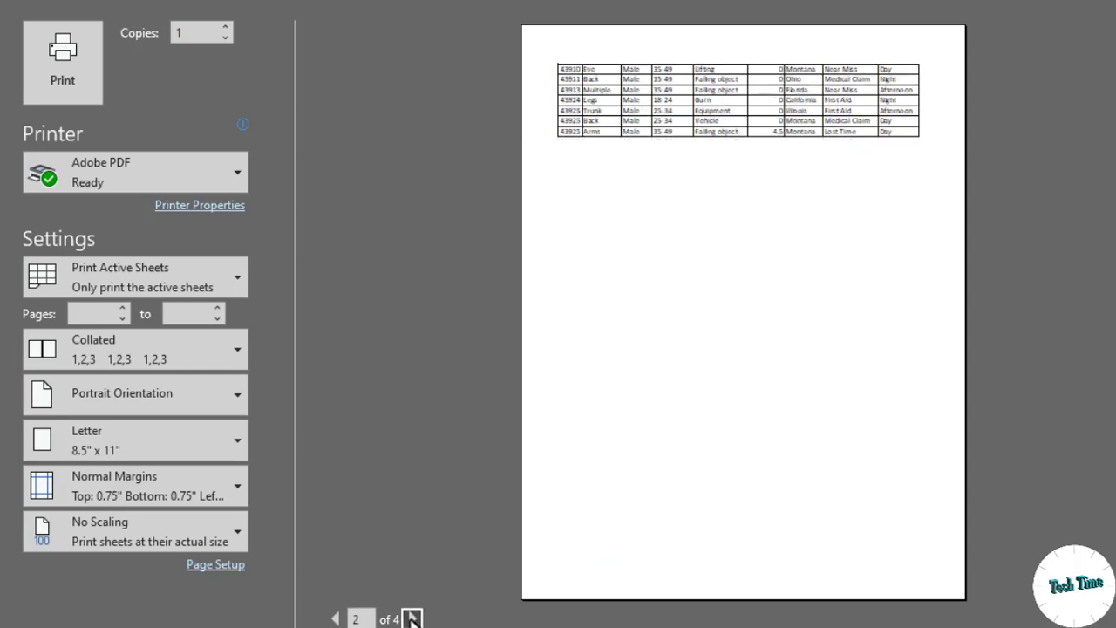
click(412, 617)
click(412, 618)
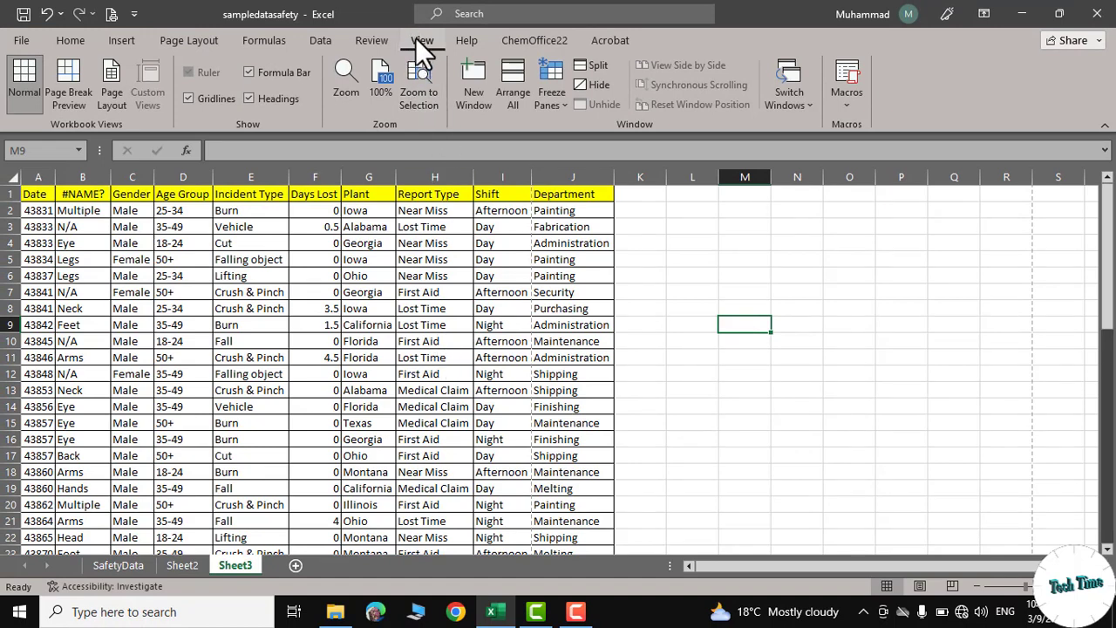
- Switch Sheet3 to Page Break Preview and examine where the dashed page breaks divide the table
click(72, 75)
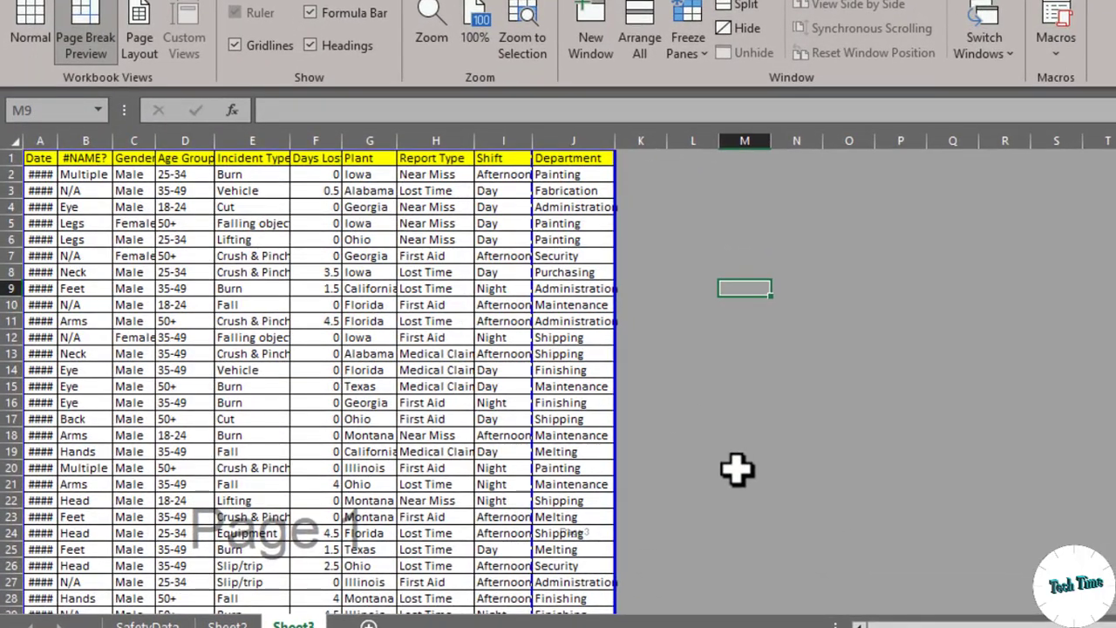
scroll(591, 438, down, 8)
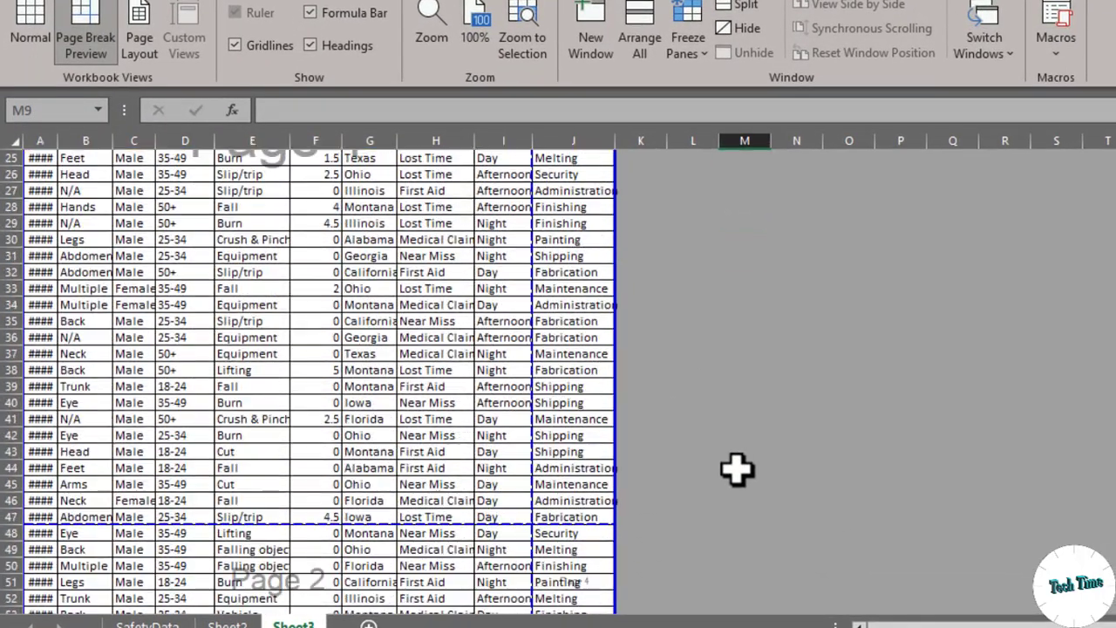
scroll(737, 469, down, 4)
scroll(737, 469, up, 8)
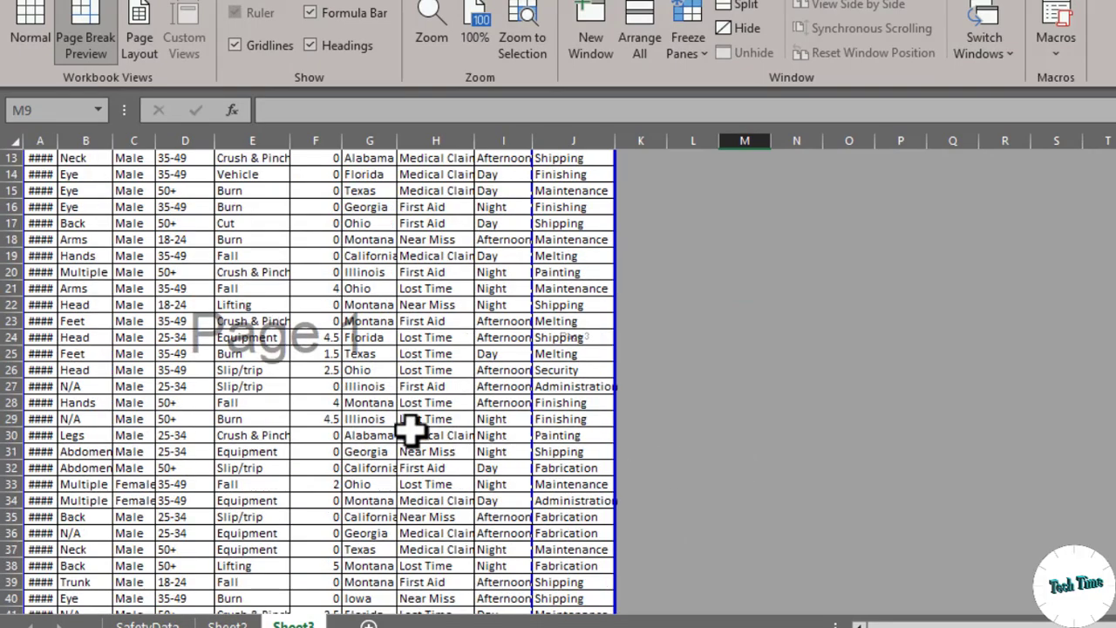
scroll(375, 366, down, 8)
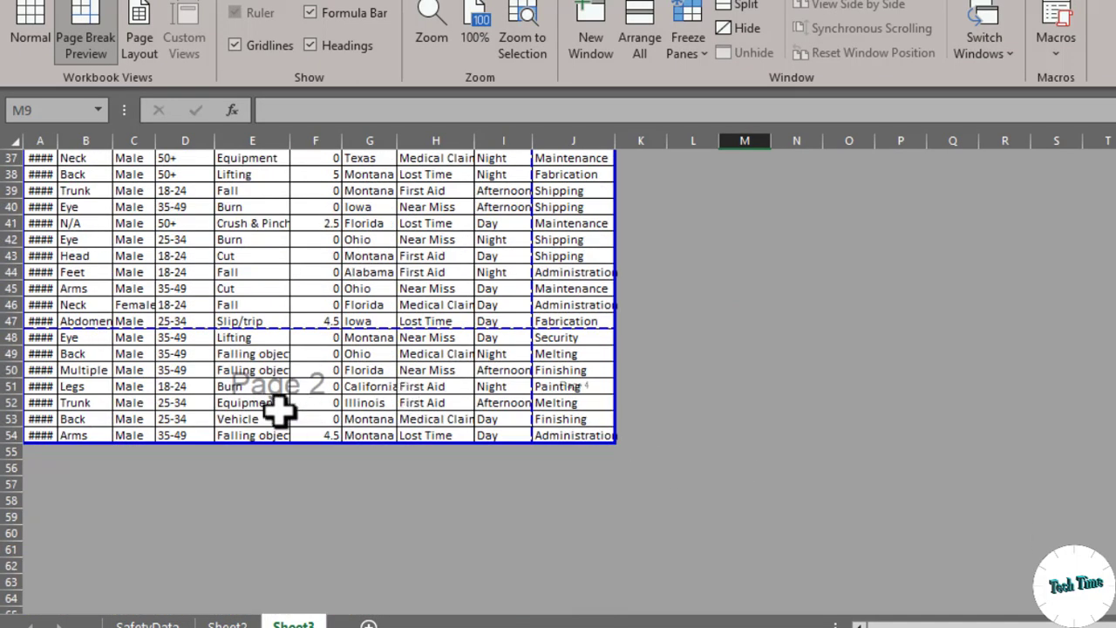
scroll(668, 371, up, 2)
scroll(668, 371, up, 6)
scroll(588, 398, down, 9)
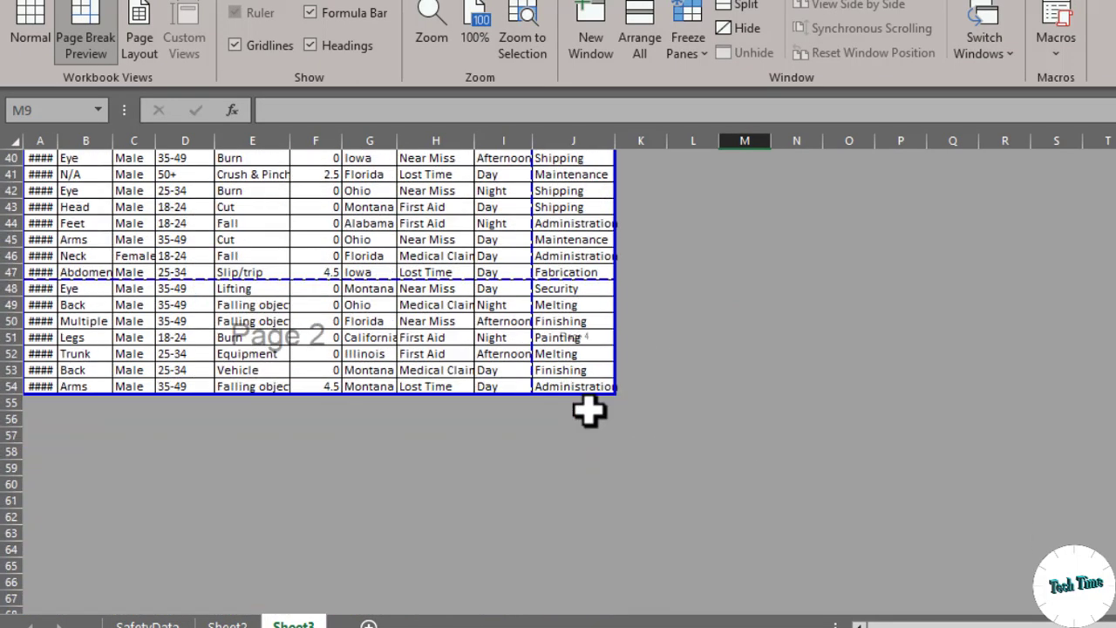
scroll(577, 340, up, 13)
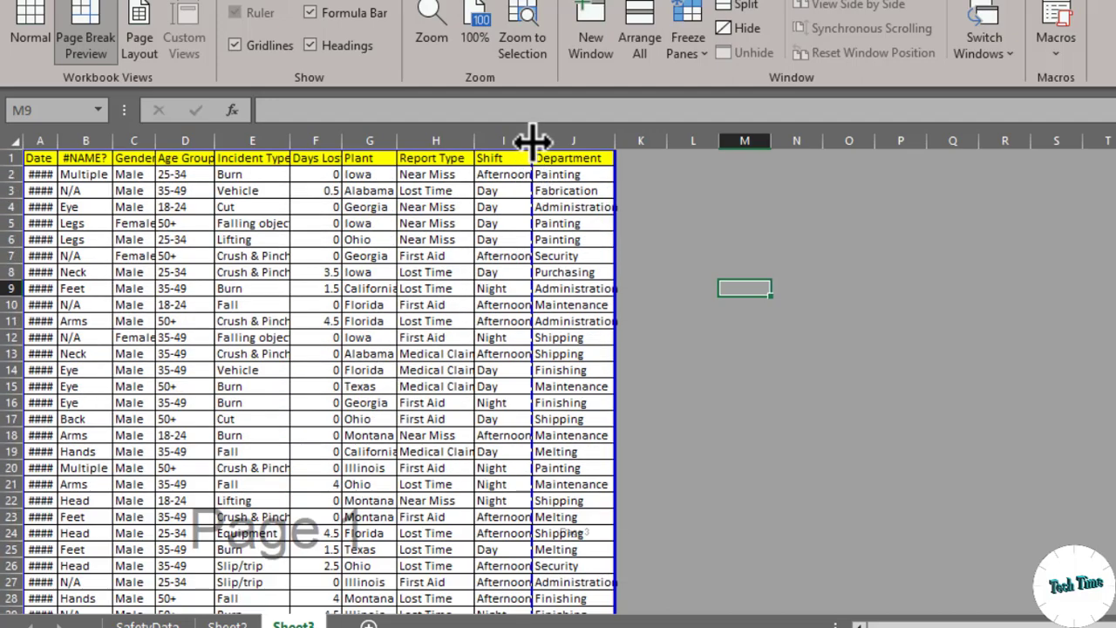
scroll(532, 480, down, 11)
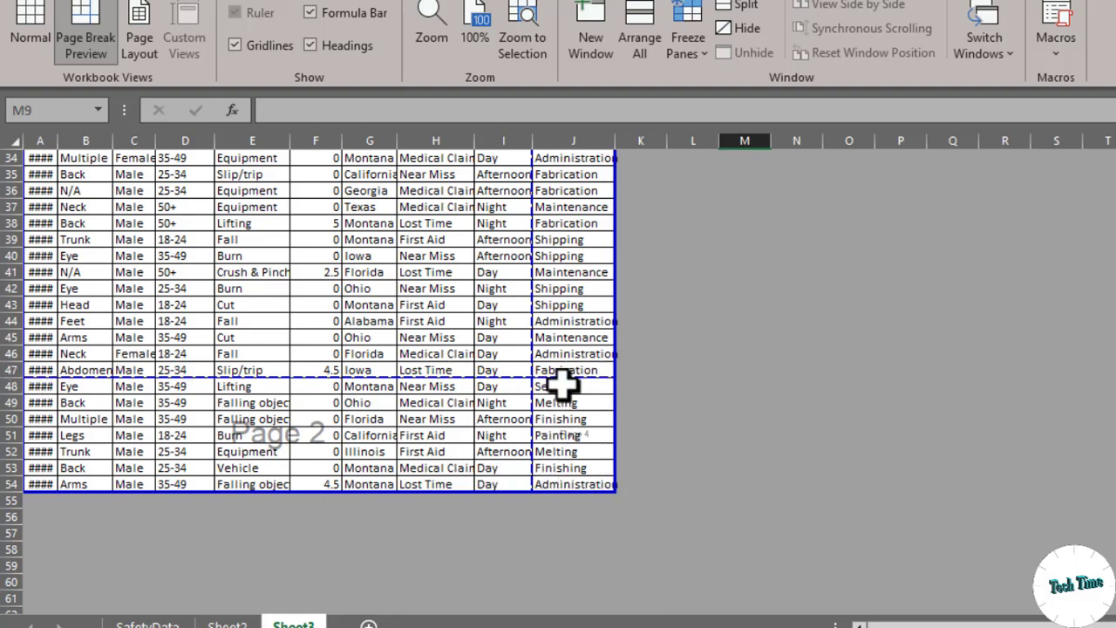
scroll(742, 374, up, 11)
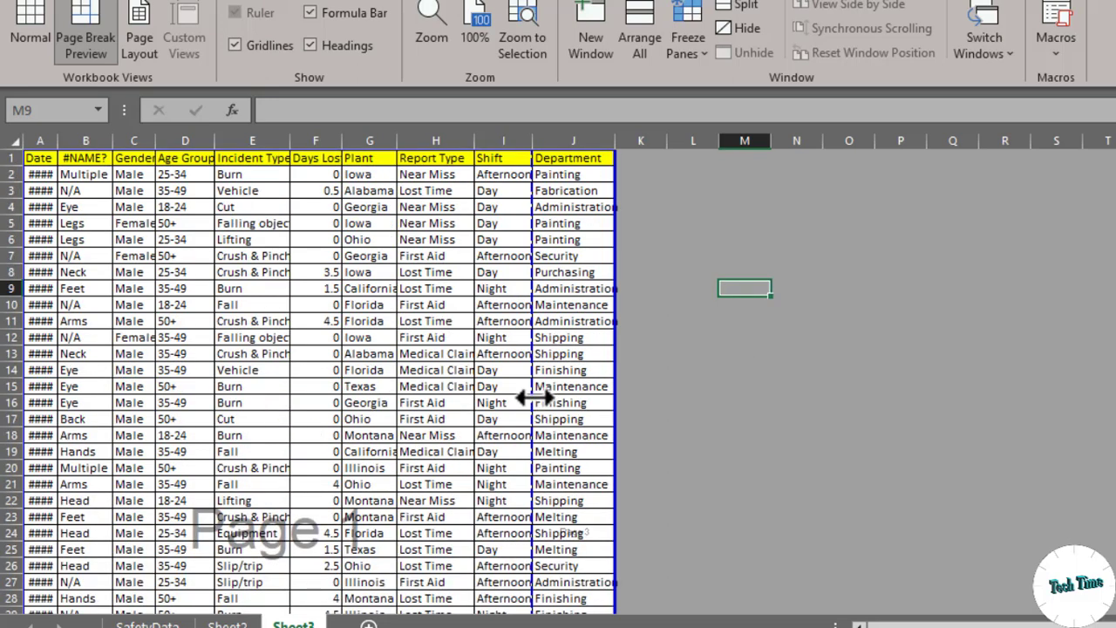
- Move the vertical page break between columns I and J out to the outer edge of column J
drag(534, 397, 620, 409)
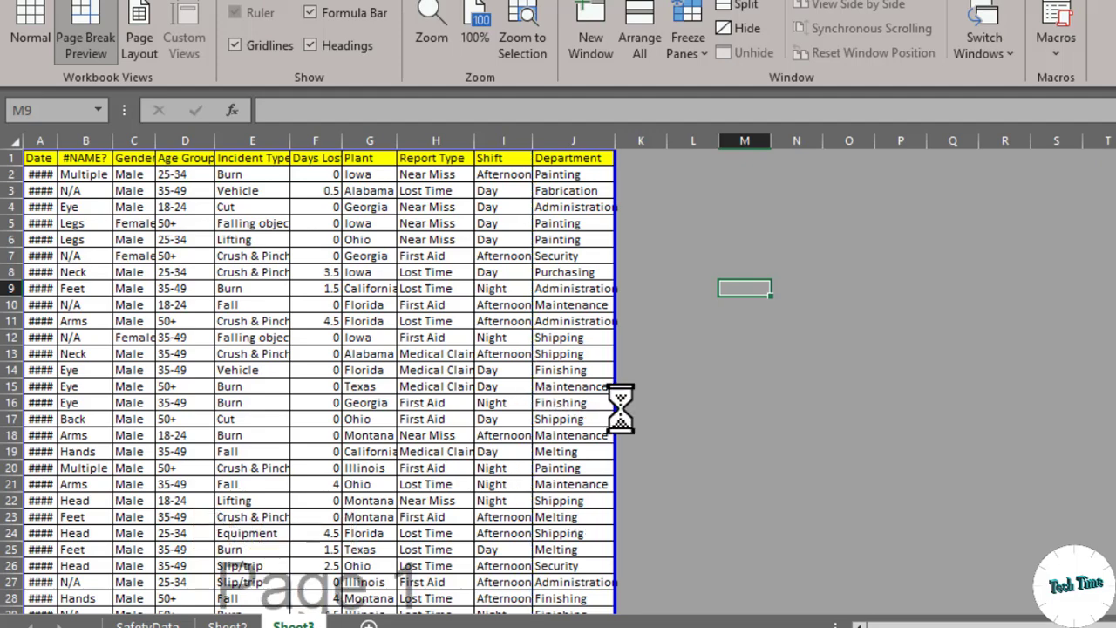
scroll(630, 428, down, 7)
scroll(630, 431, up, 3)
scroll(630, 432, up, 4)
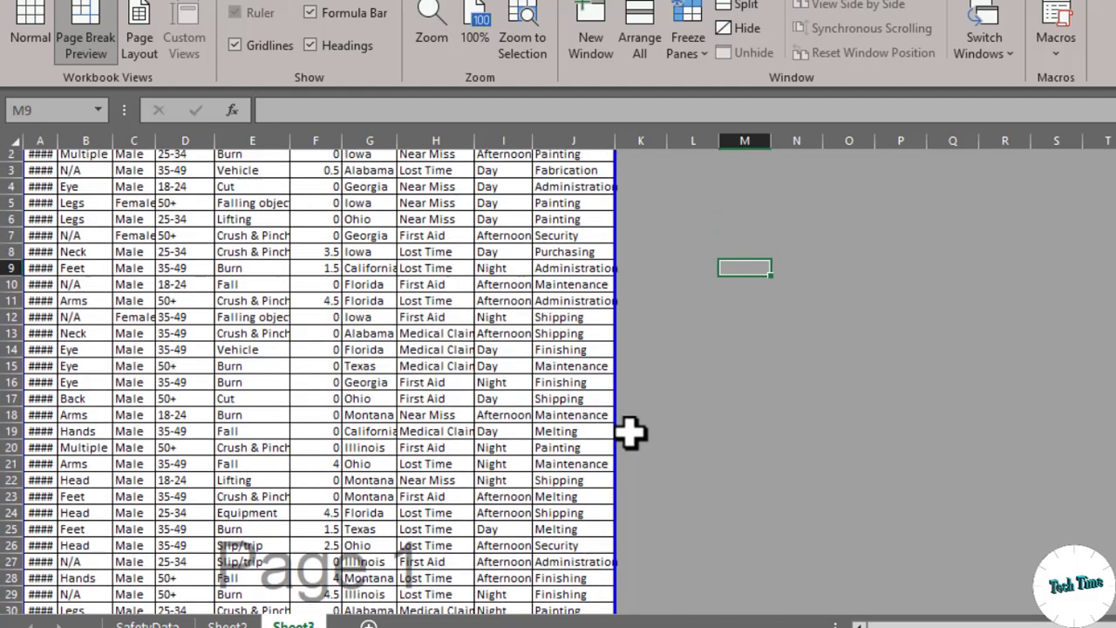
scroll(631, 431, down, 6)
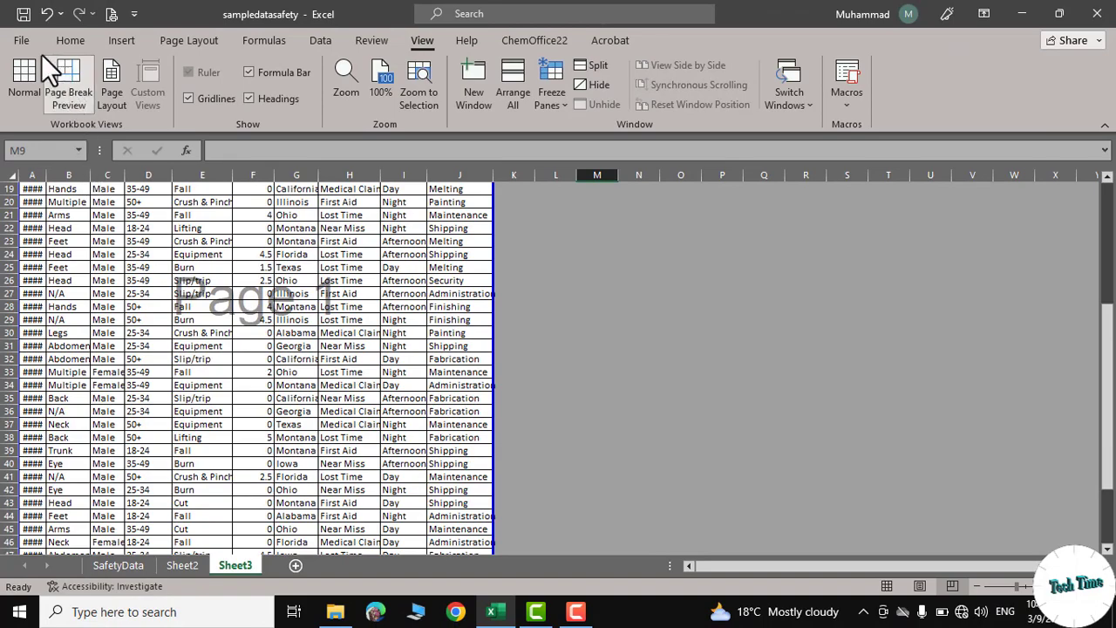
- Open the print preview and examine the Sheet3 page down to its last rows
click(21, 40)
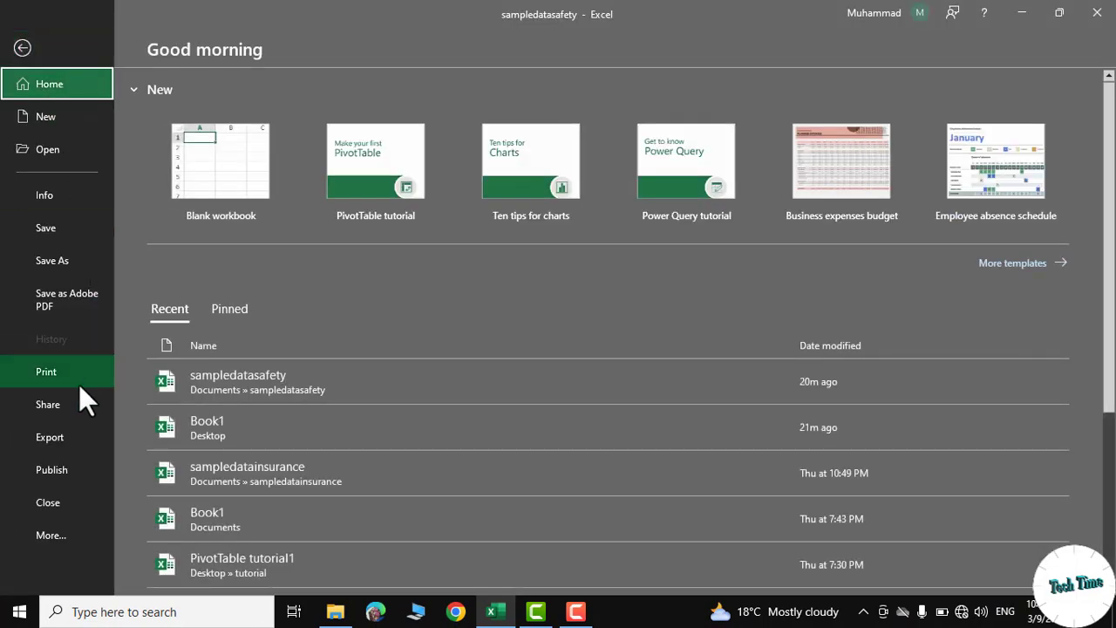
click(62, 370)
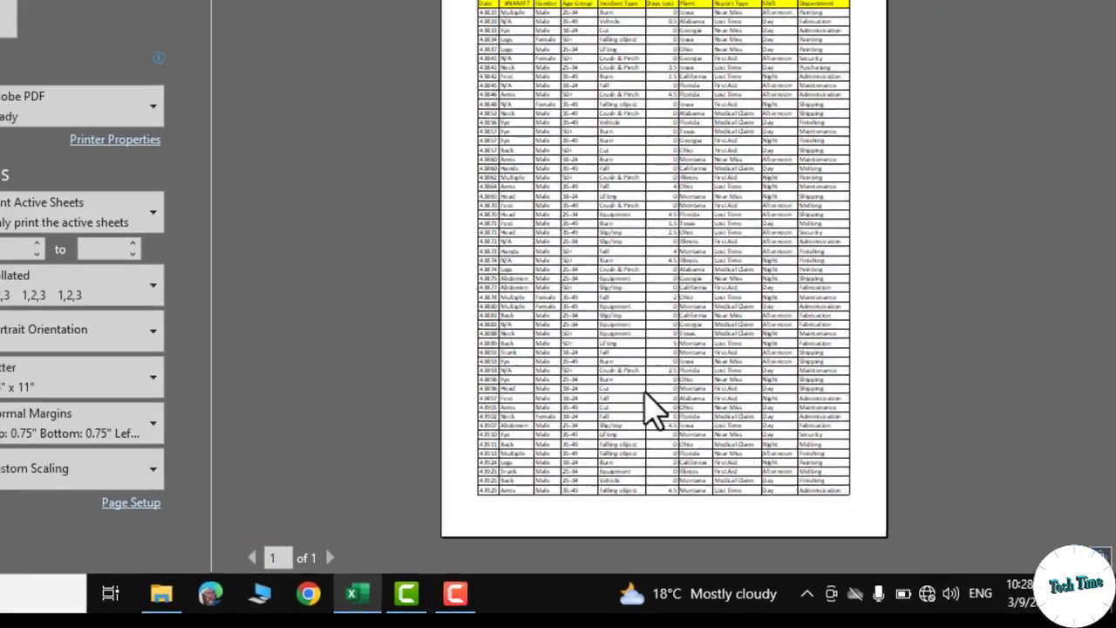
scroll(776, 421, up, 1)
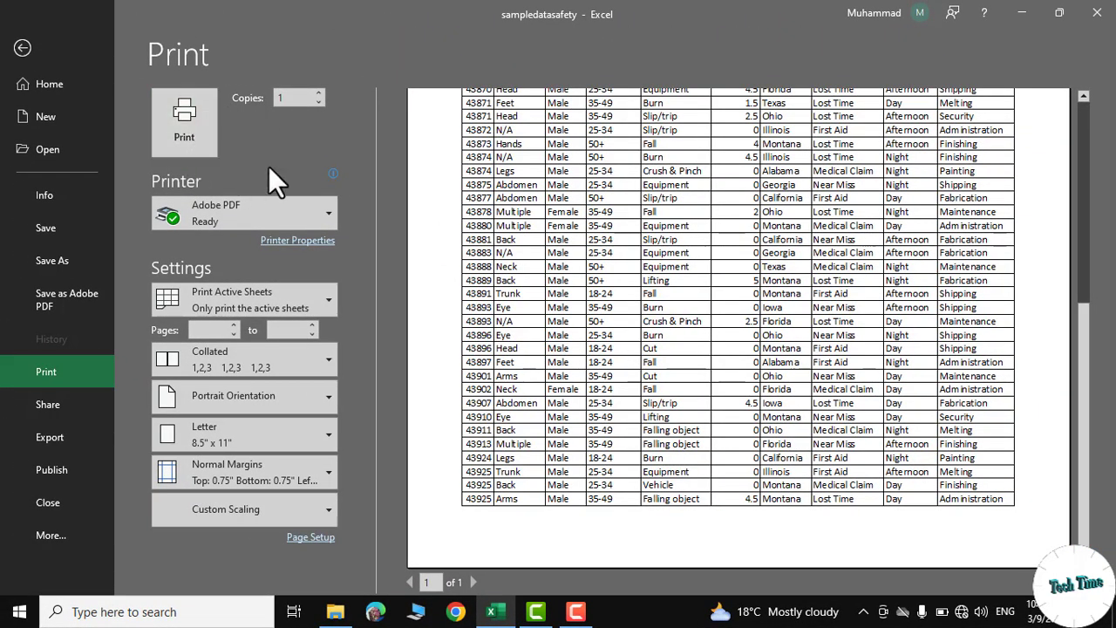
- Return to the worksheet and undo the page break move, restoring the break between columns I and J
click(21, 48)
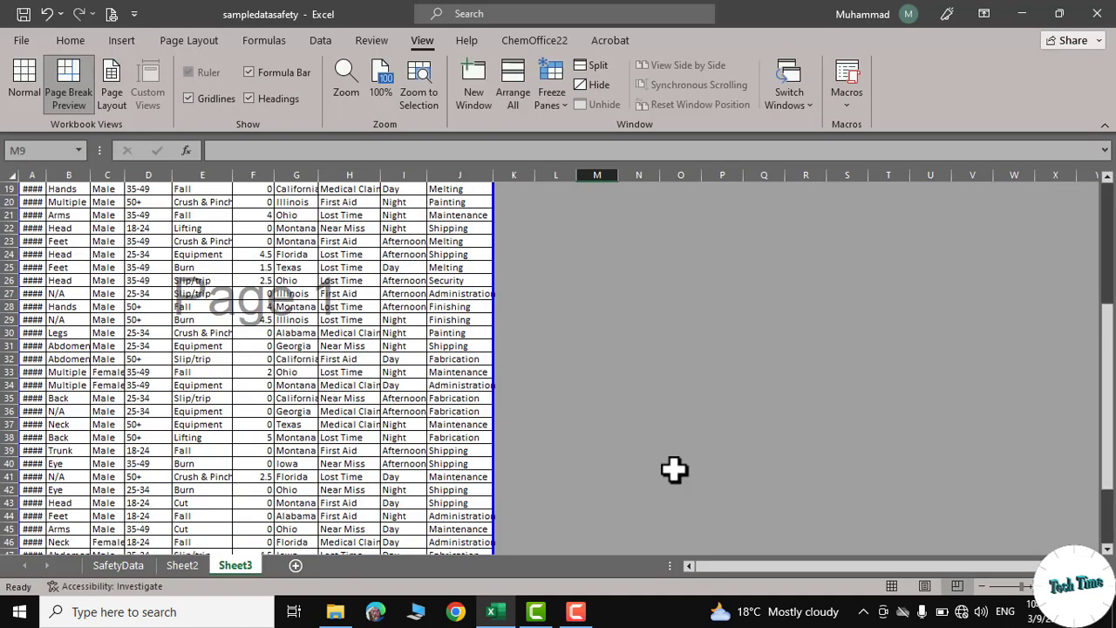
scroll(674, 469, up, 6)
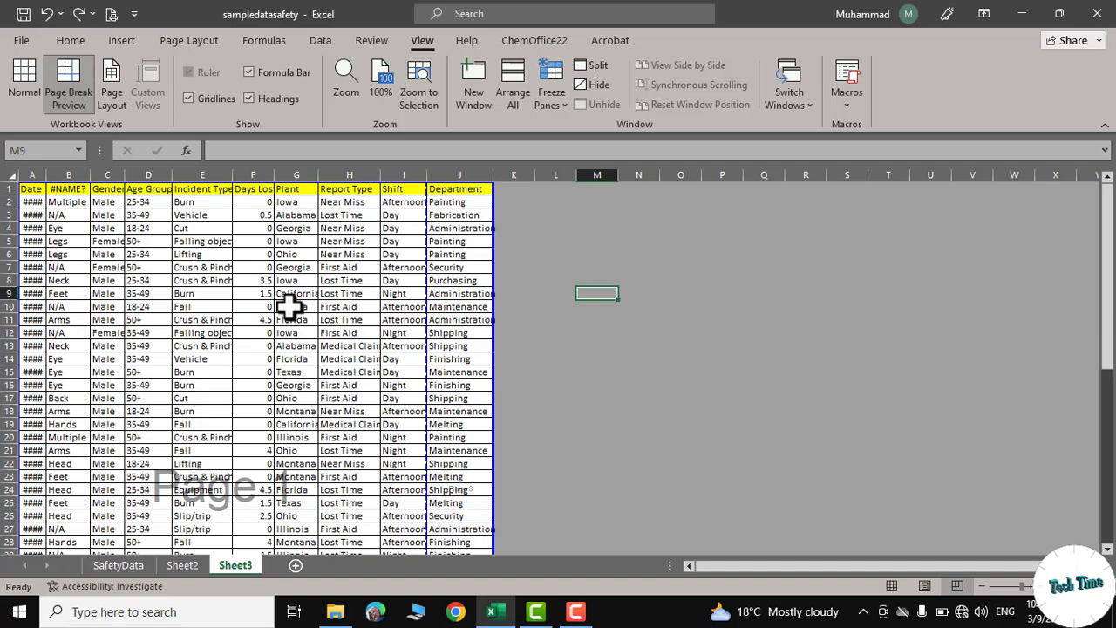
- Set the print scaling of Sheet3 to Fit Sheet on One Page in the print settings
click(24, 36)
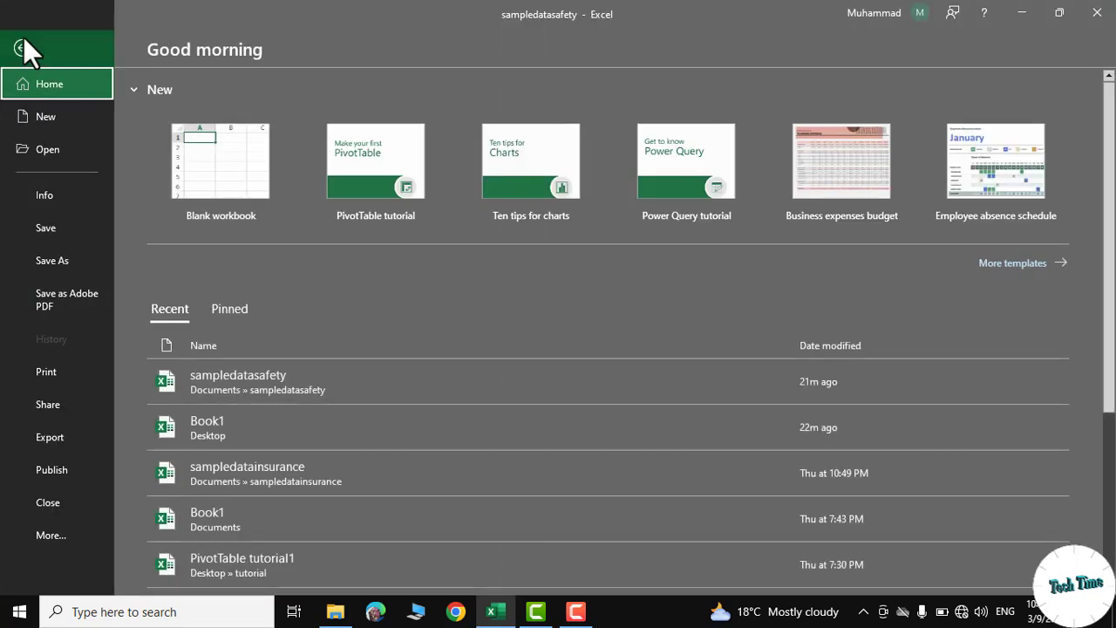
click(50, 377)
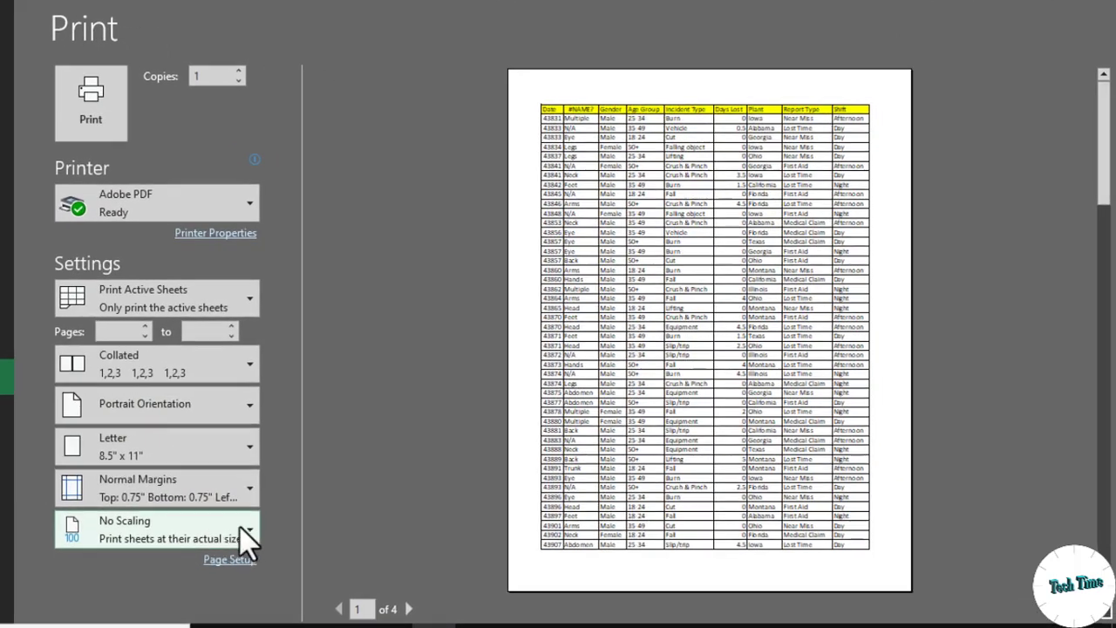
click(248, 537)
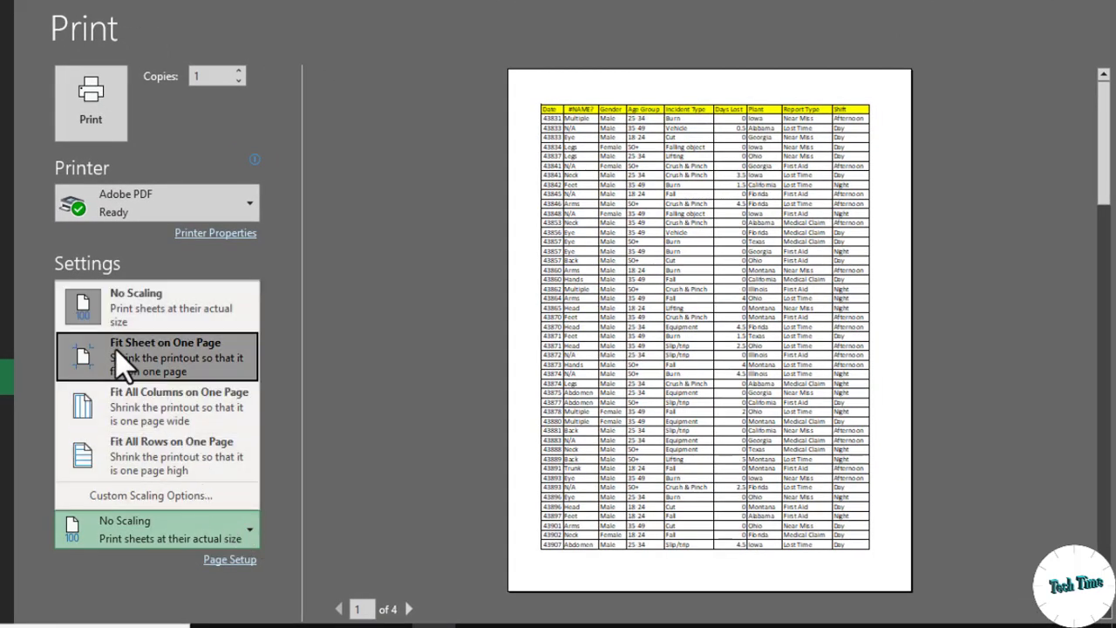
click(186, 344)
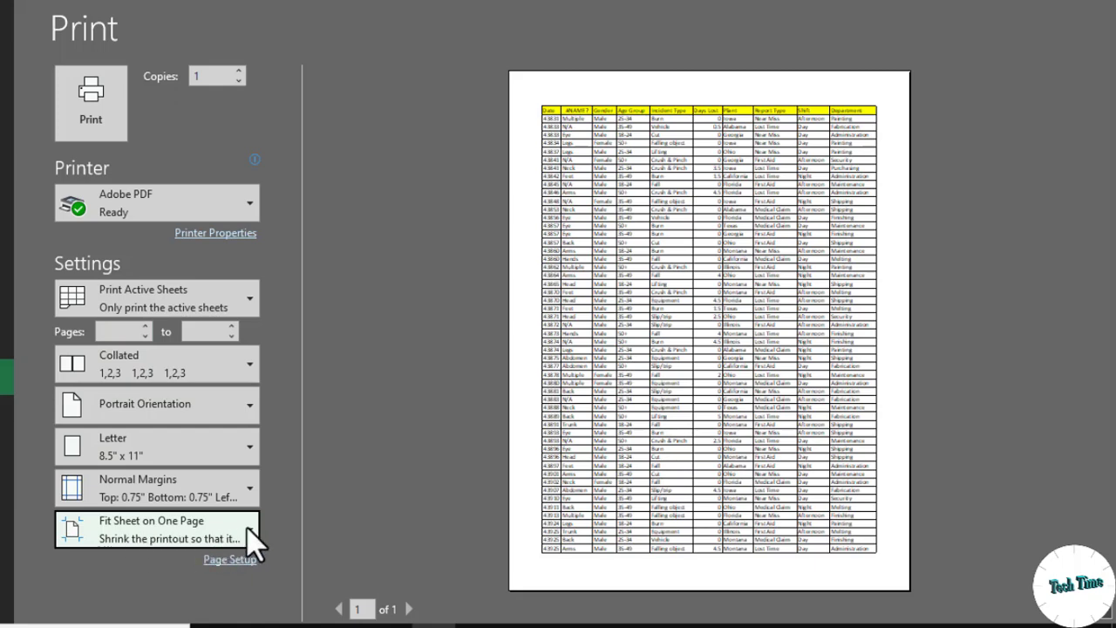
- Reset the print scaling to No Scaling and return to the worksheet
click(251, 539)
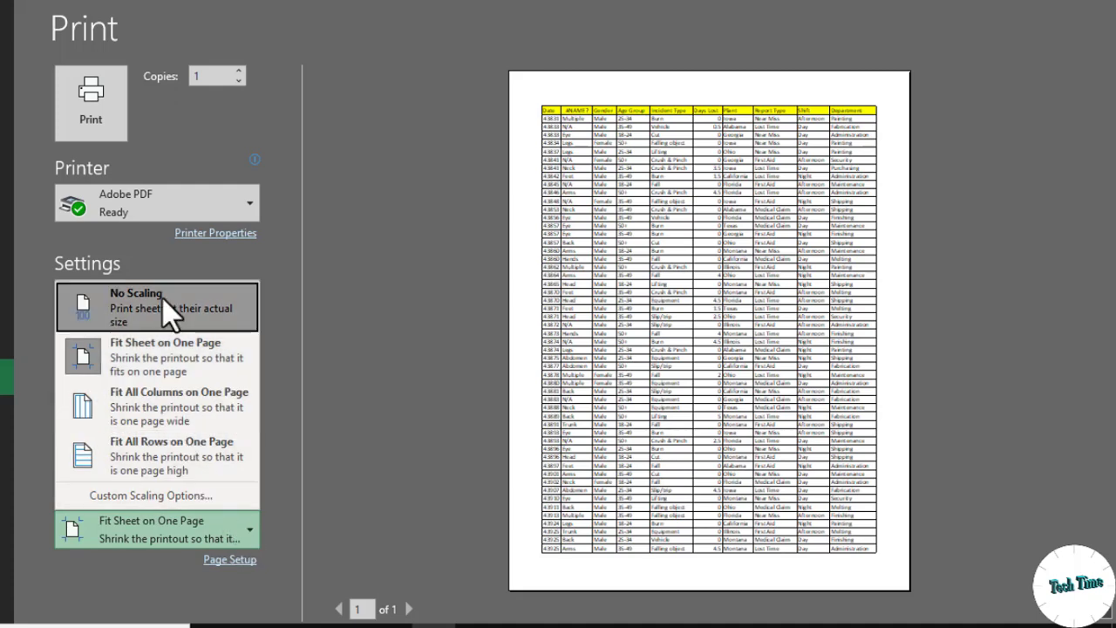
click(141, 304)
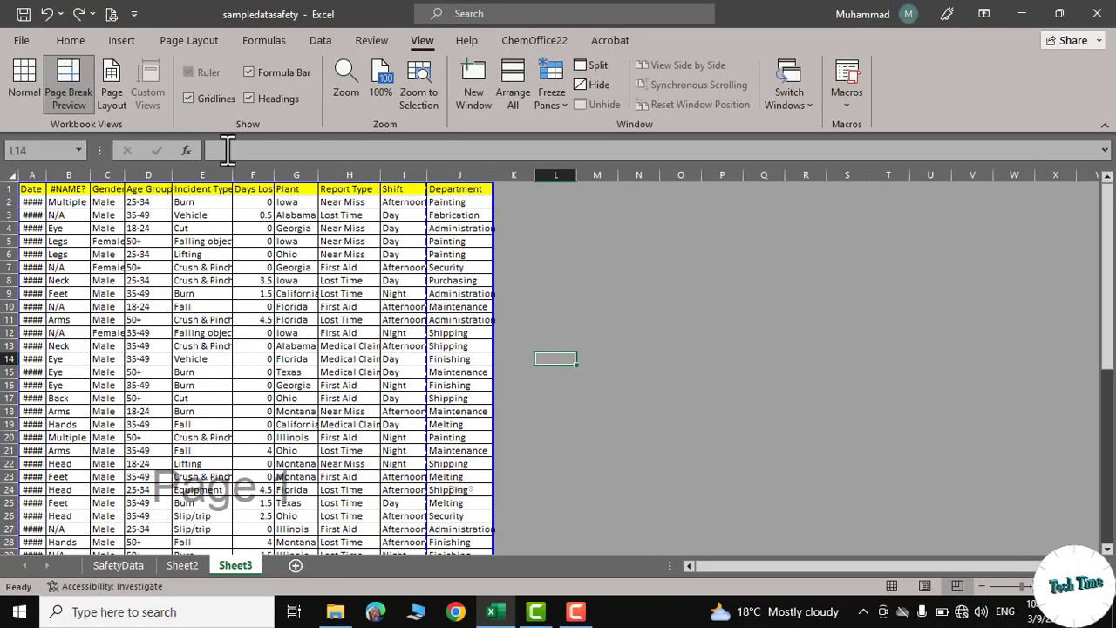
- Change the page orientation of Sheet3 to Landscape in the page setup
click(188, 44)
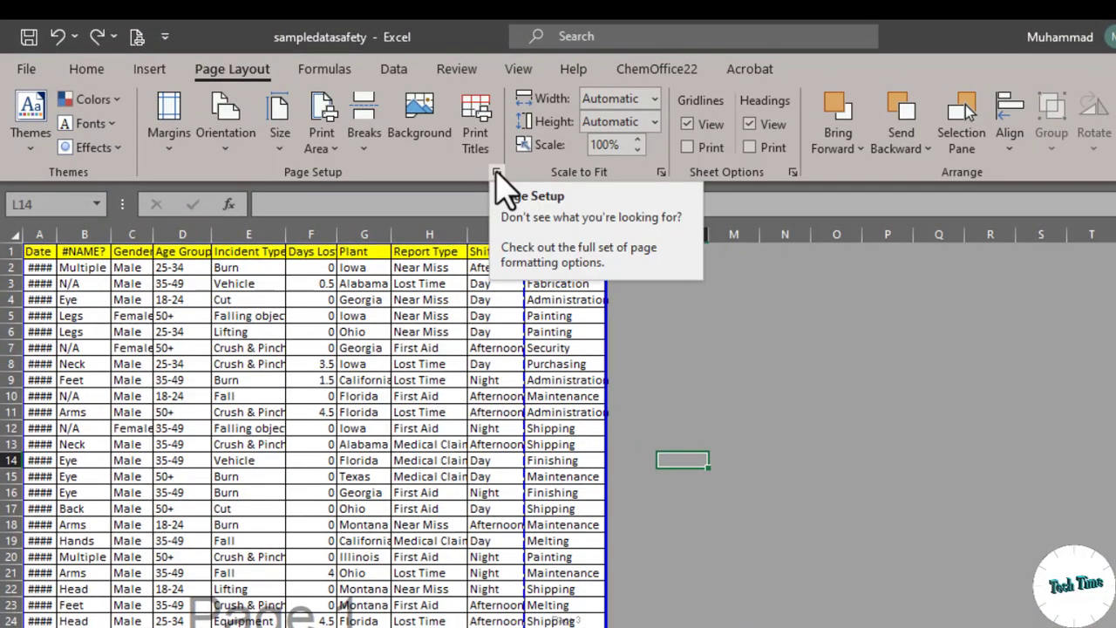
click(496, 172)
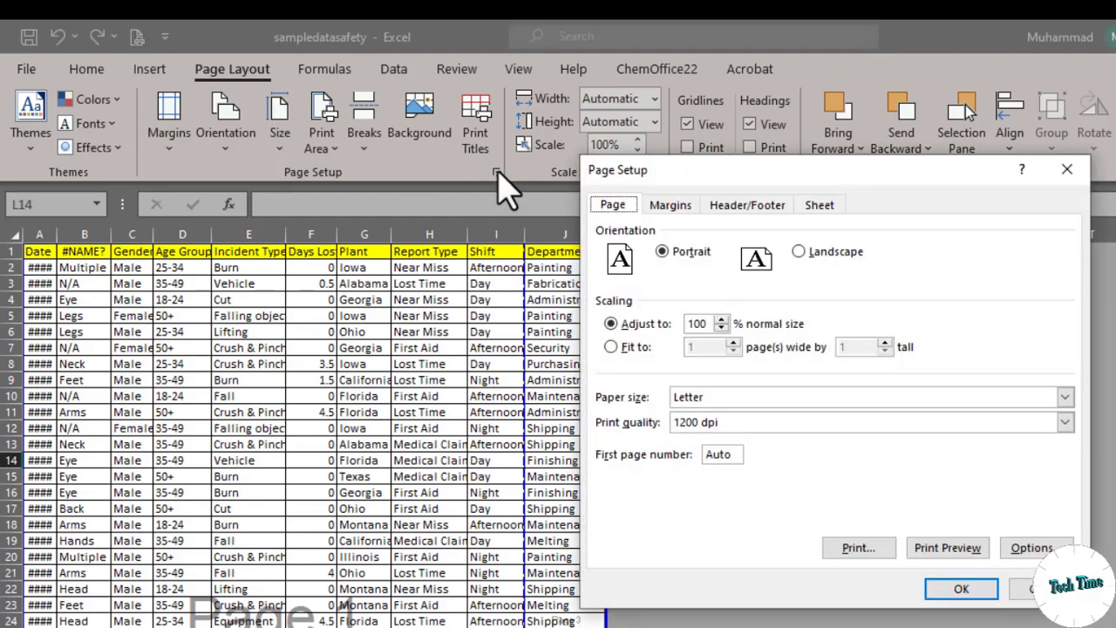
drag(712, 177, 856, 154)
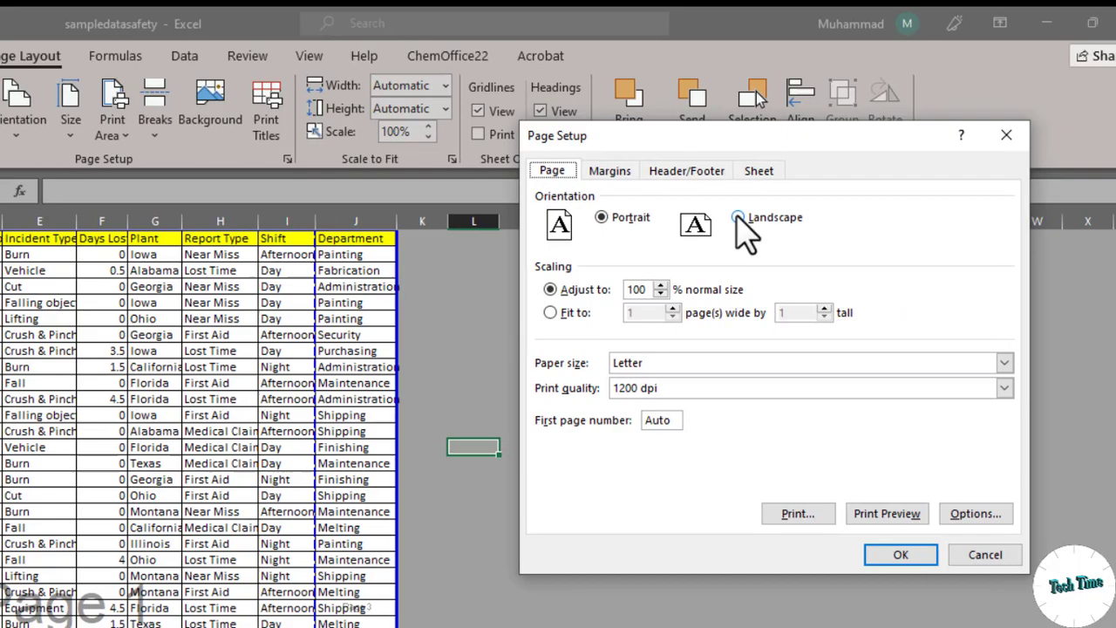
click(941, 231)
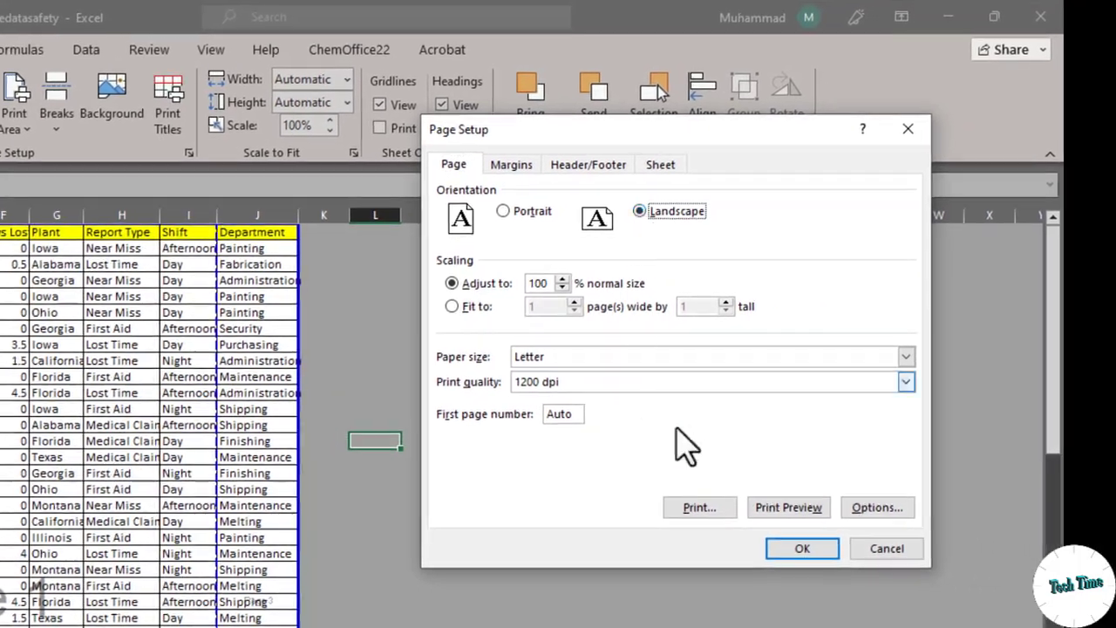
click(813, 548)
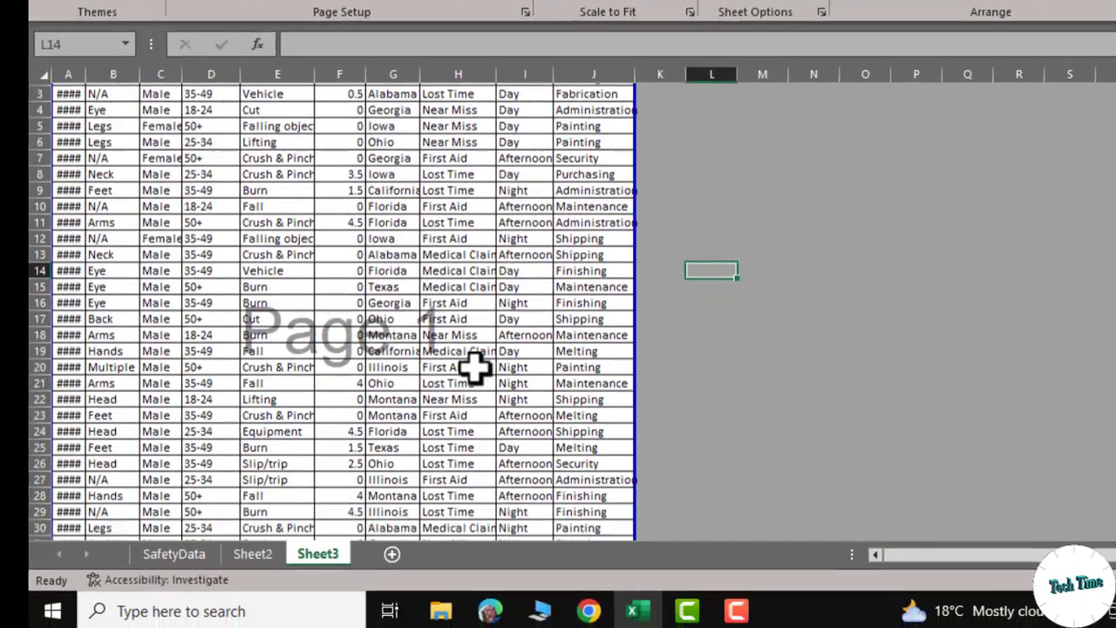
- Check the page breaks down Sheet3 and adjust its print scaling to 80% of normal size in the page setup
scroll(484, 365, down, 8)
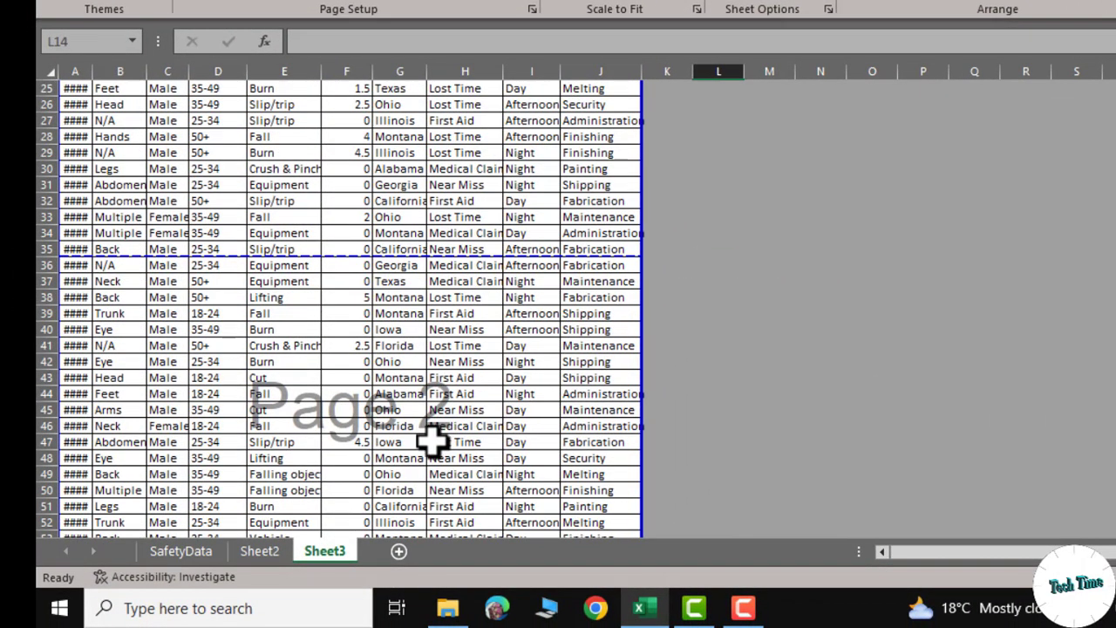
scroll(397, 428, down, 4)
scroll(397, 427, up, 11)
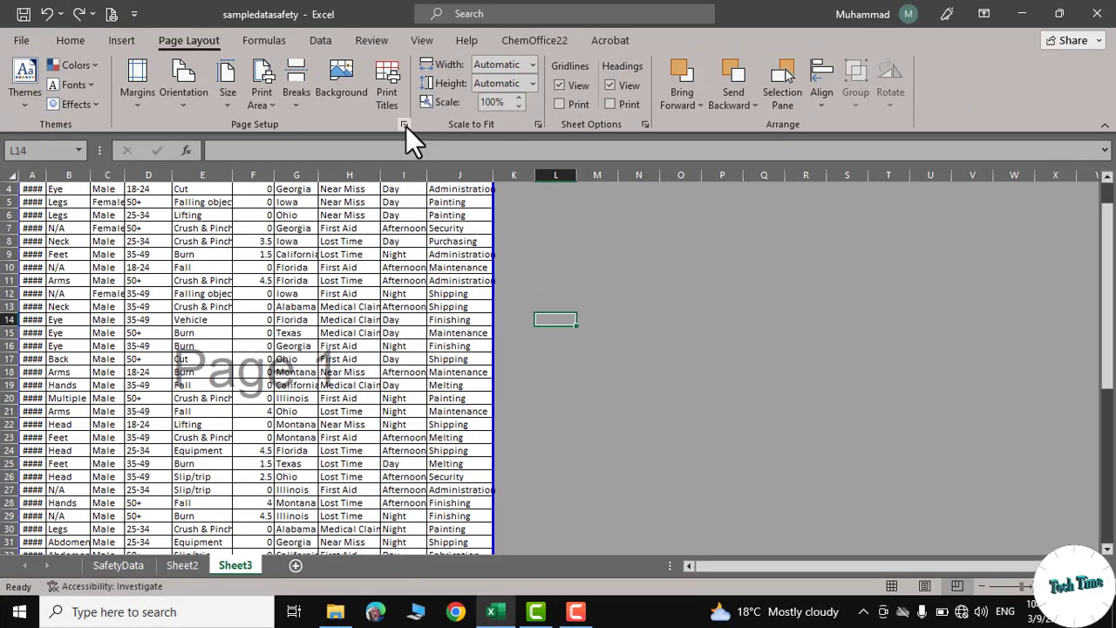
click(403, 125)
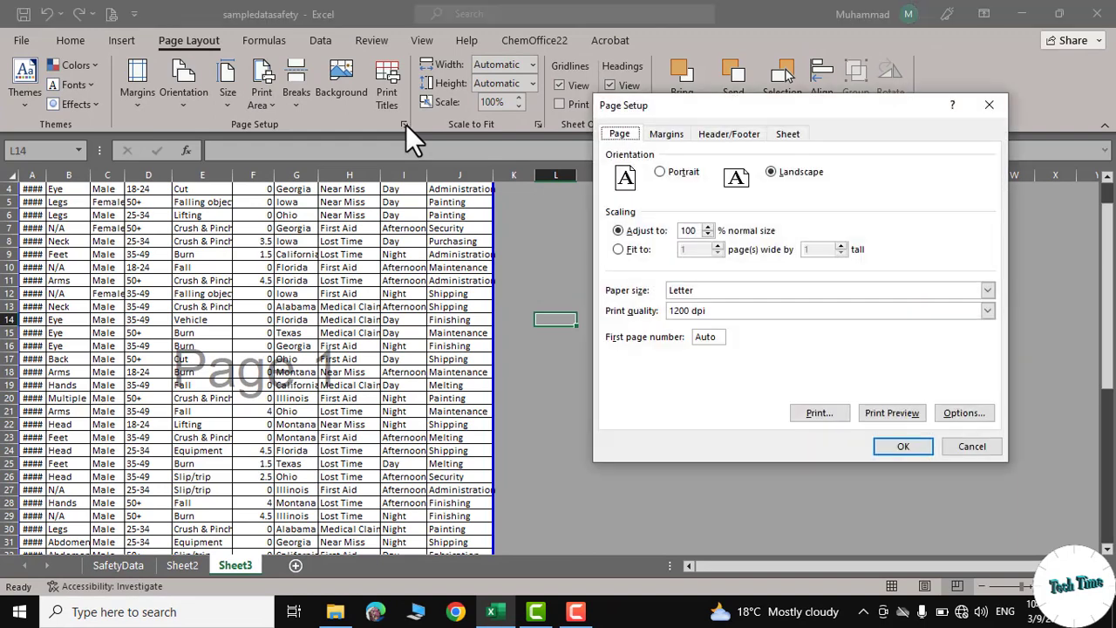
click(707, 233)
click(904, 447)
- Reduce the print scale of Sheet3 to 65% while checking the page break near the last rows
scroll(434, 433, down, 11)
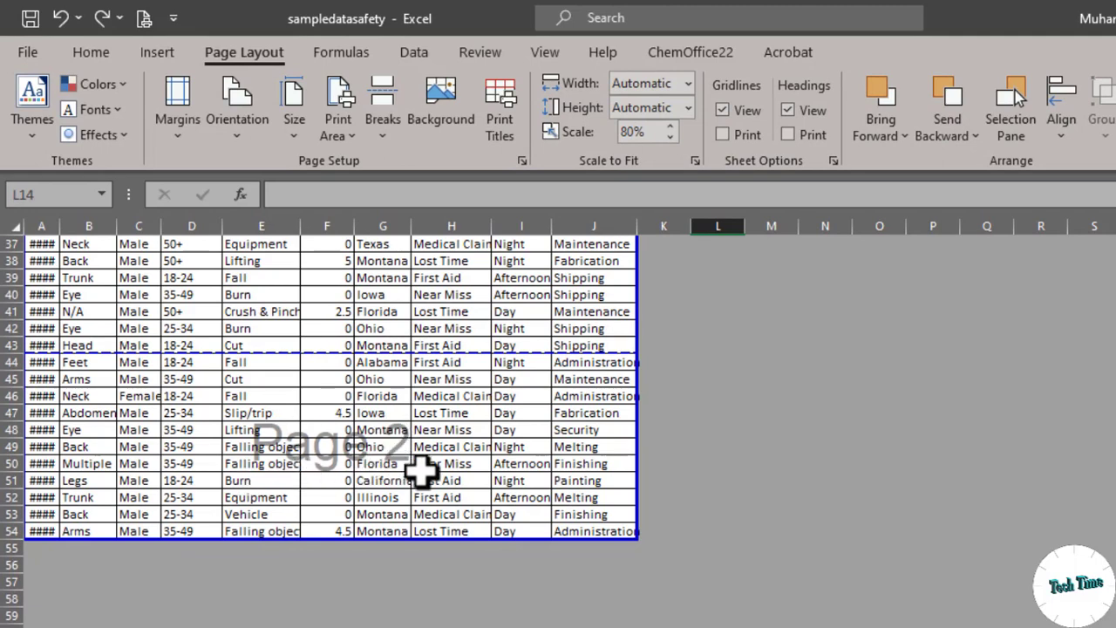
click(670, 139)
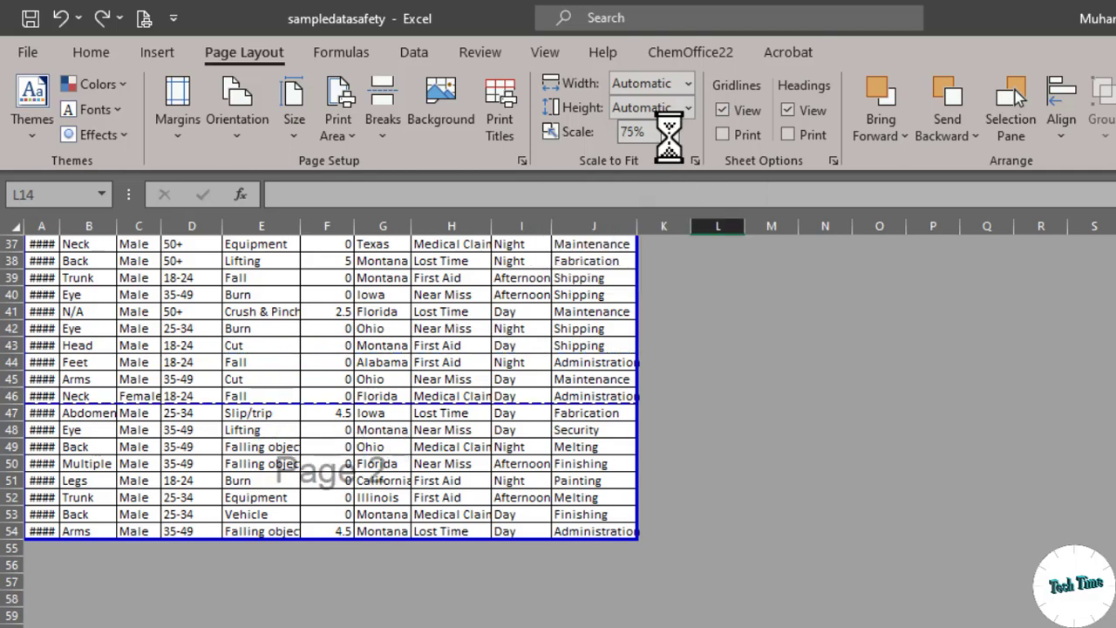
click(670, 139)
click(670, 140)
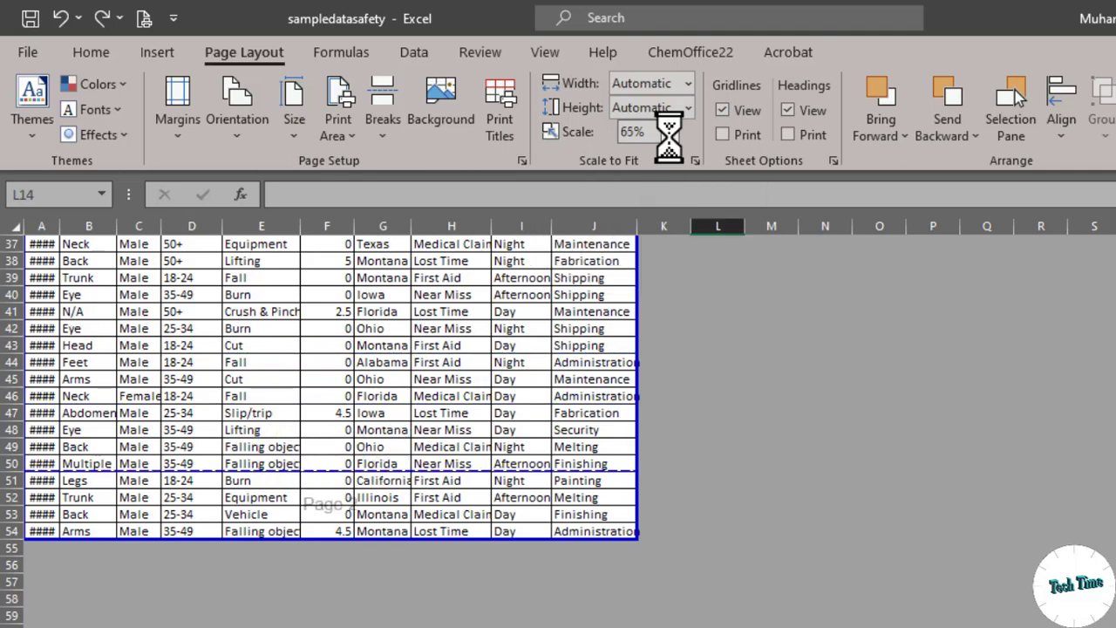
scroll(375, 449, up, 12)
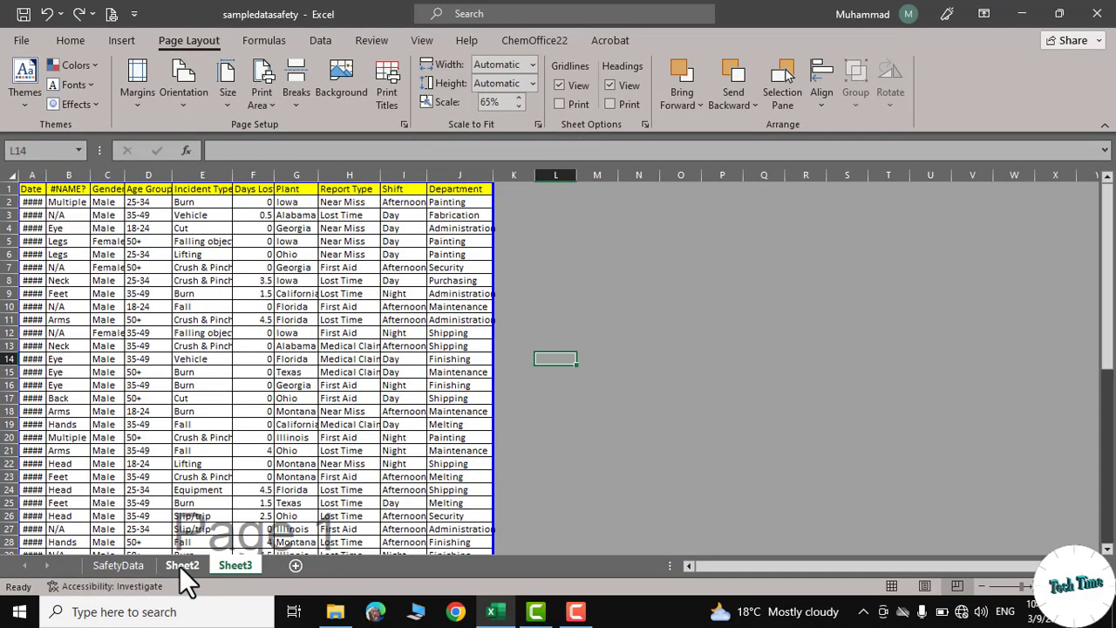
- Switch to Sheet2 and examine how its page breaks divide the data from the header row down to the last row
click(180, 565)
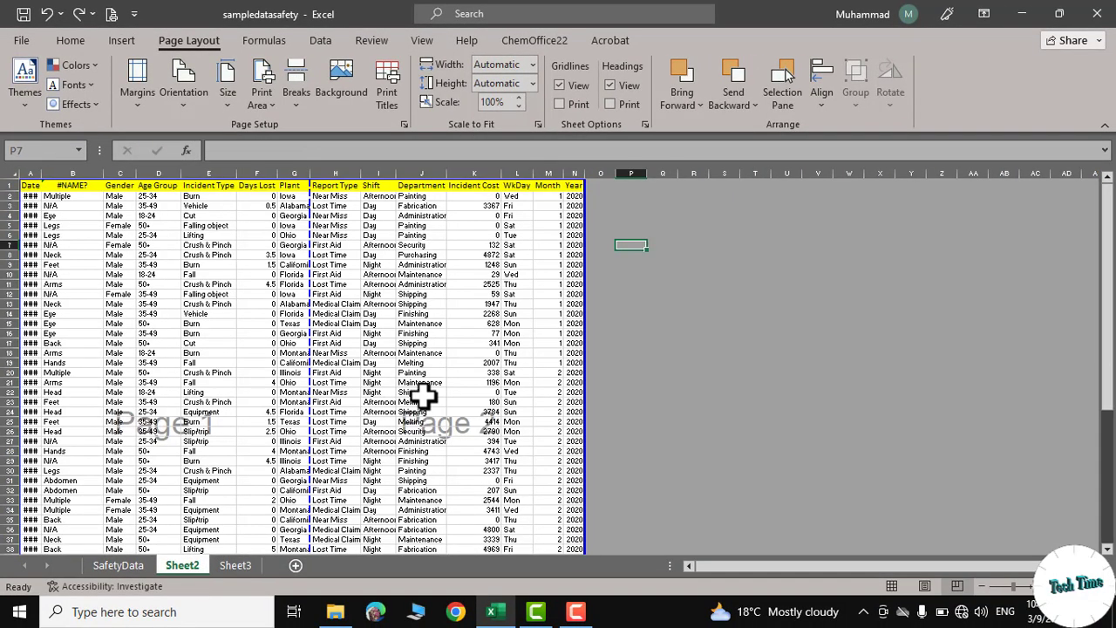
scroll(416, 468, down, 8)
scroll(416, 470, up, 6)
scroll(416, 471, up, 2)
scroll(178, 449, down, 3)
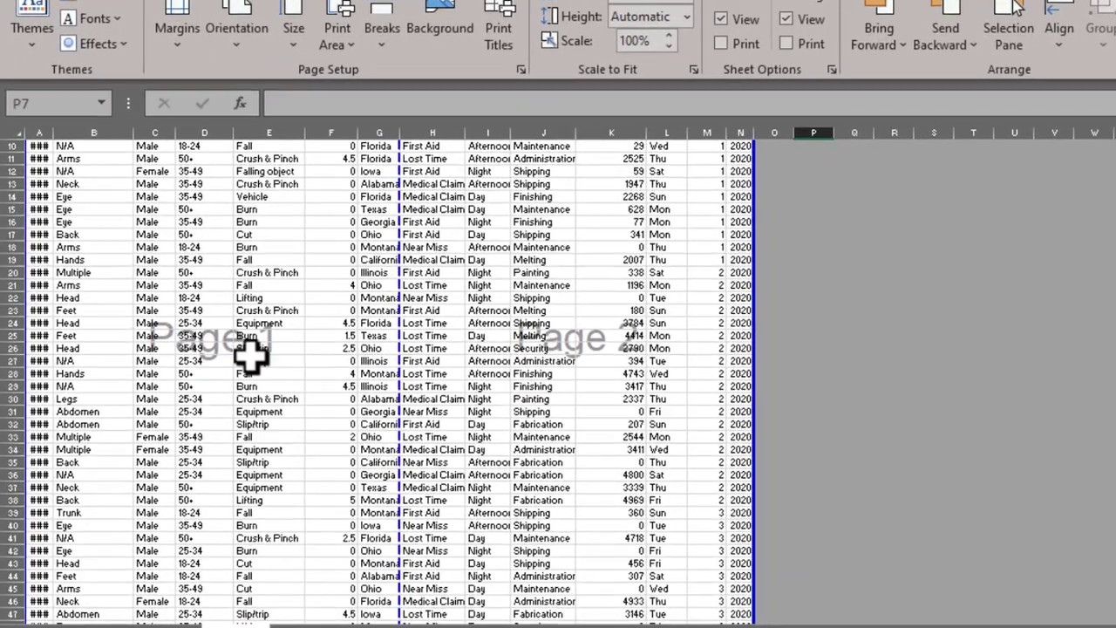
scroll(536, 392, down, 6)
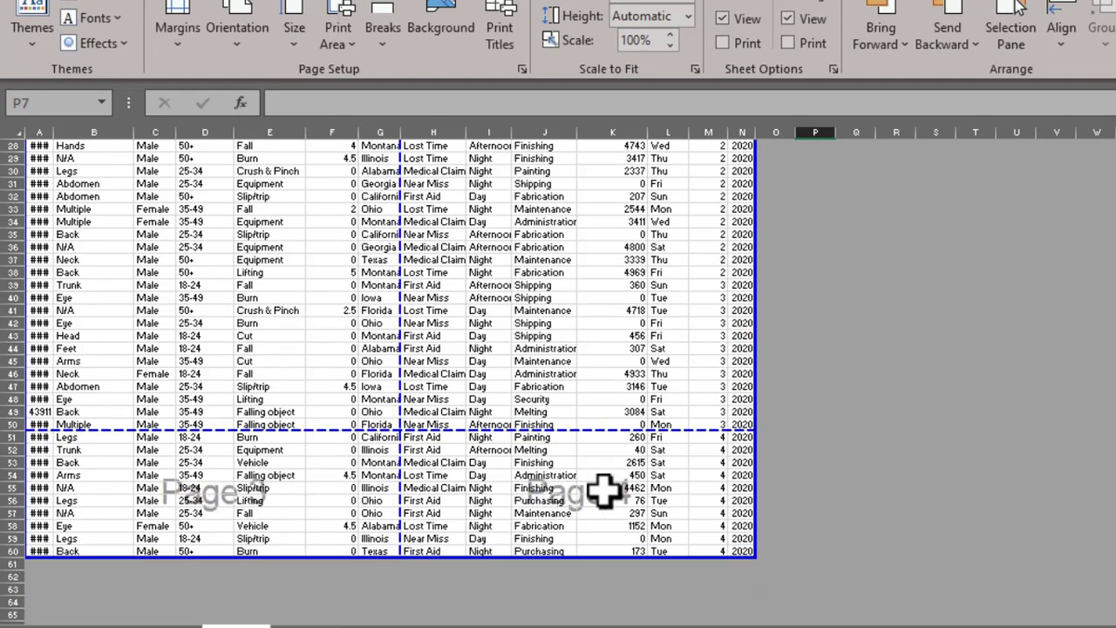
scroll(455, 449, up, 1)
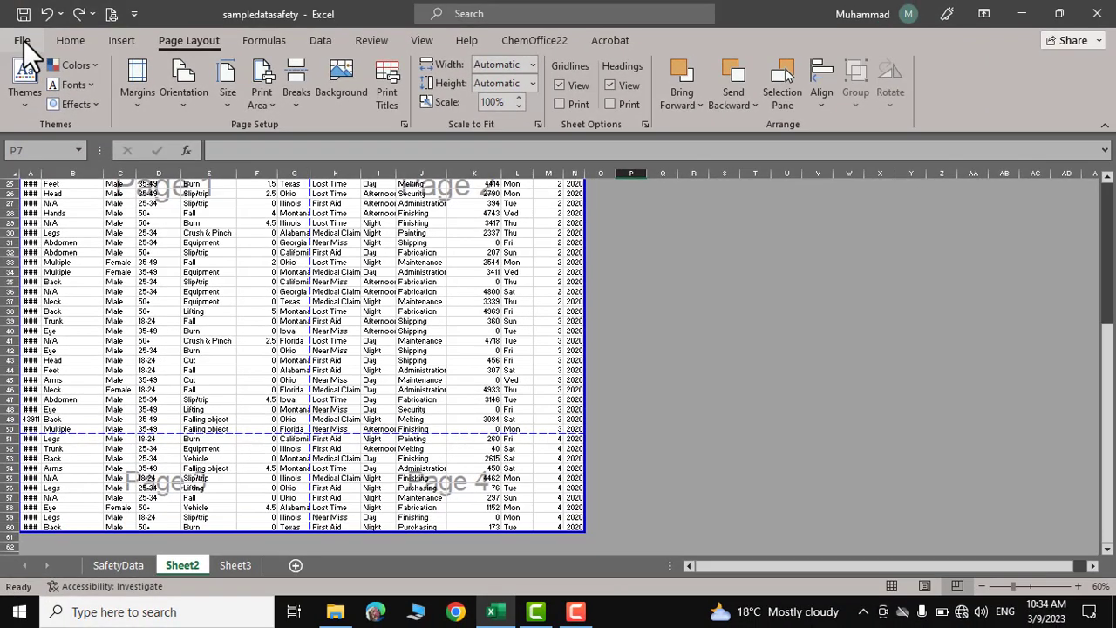
- Set the print scaling of Sheet2 to fit 1 page wide by 1 tall in the page setup of the print settings
click(22, 40)
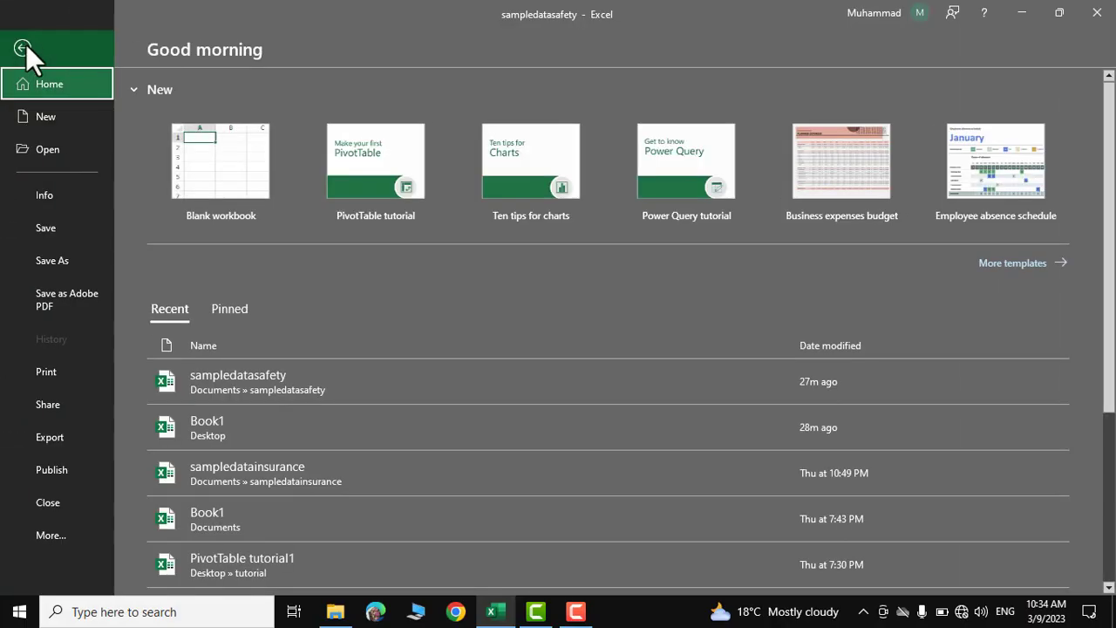
click(62, 372)
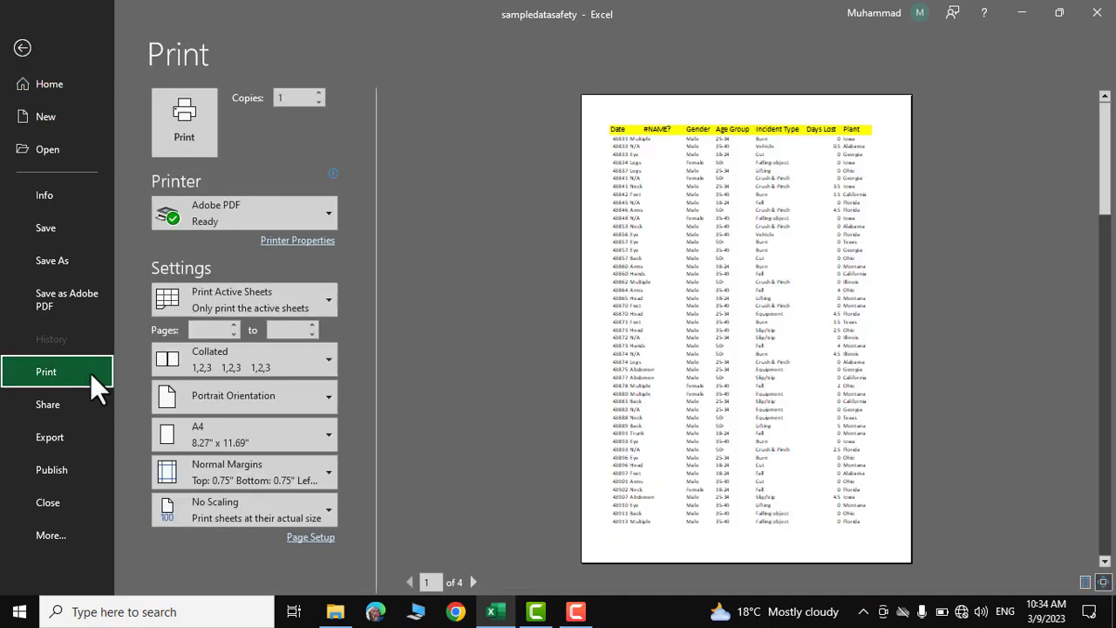
click(310, 537)
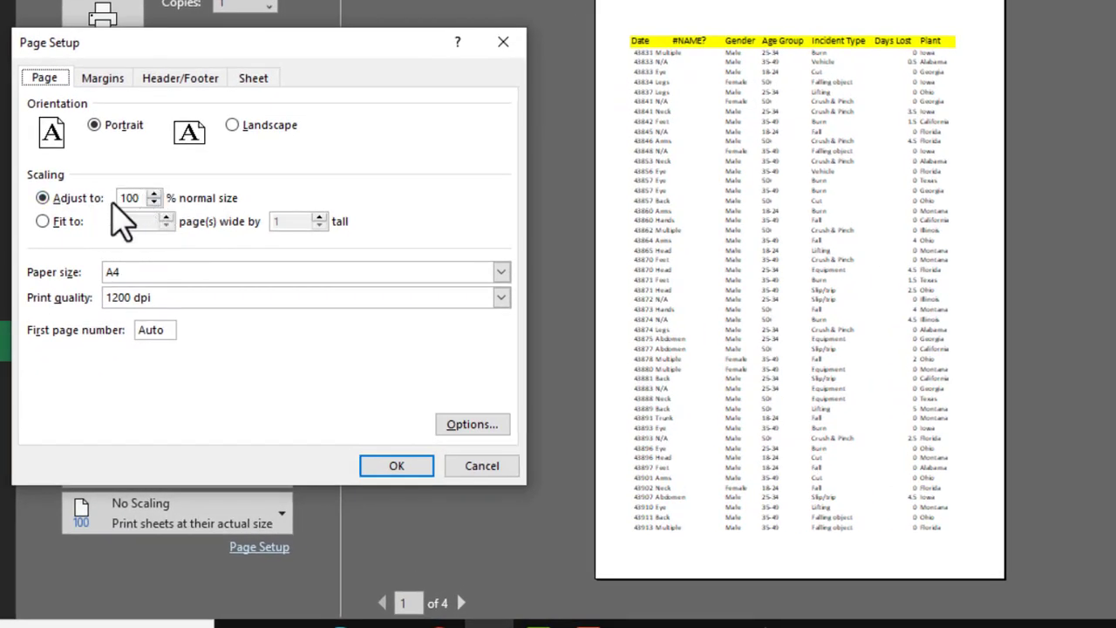
click(41, 224)
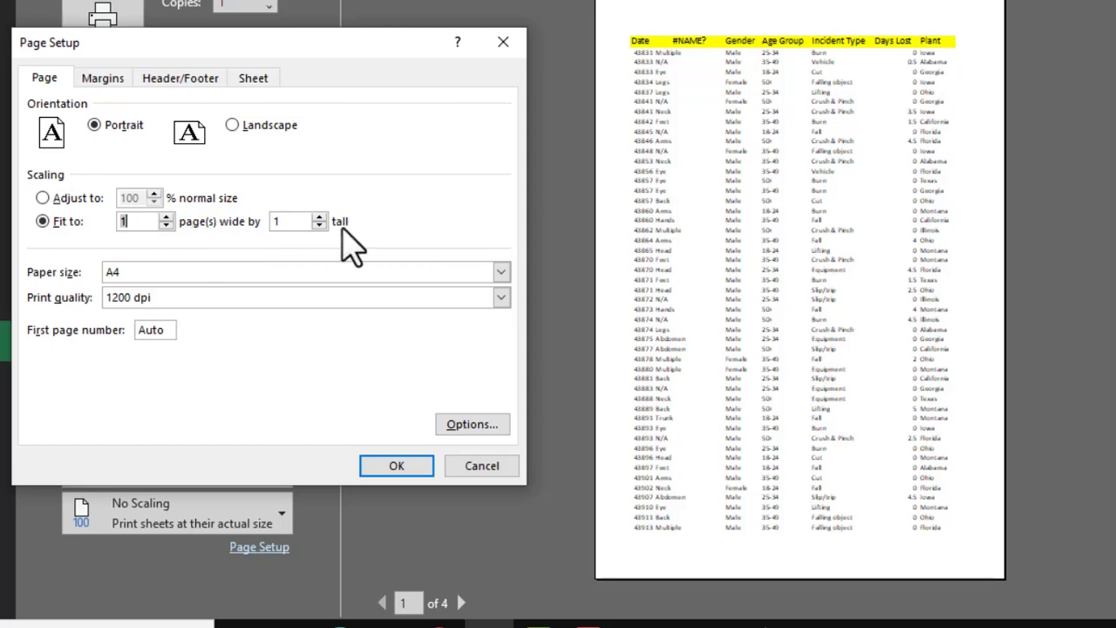
click(397, 463)
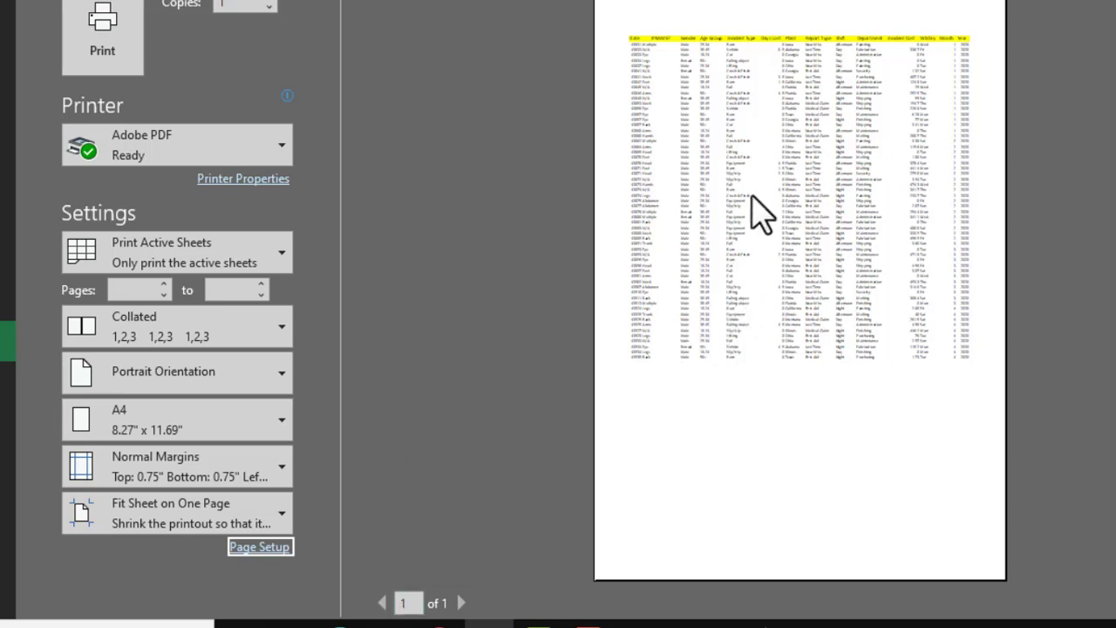
- Center the Sheet2 printout on the page both horizontally and vertically
click(259, 548)
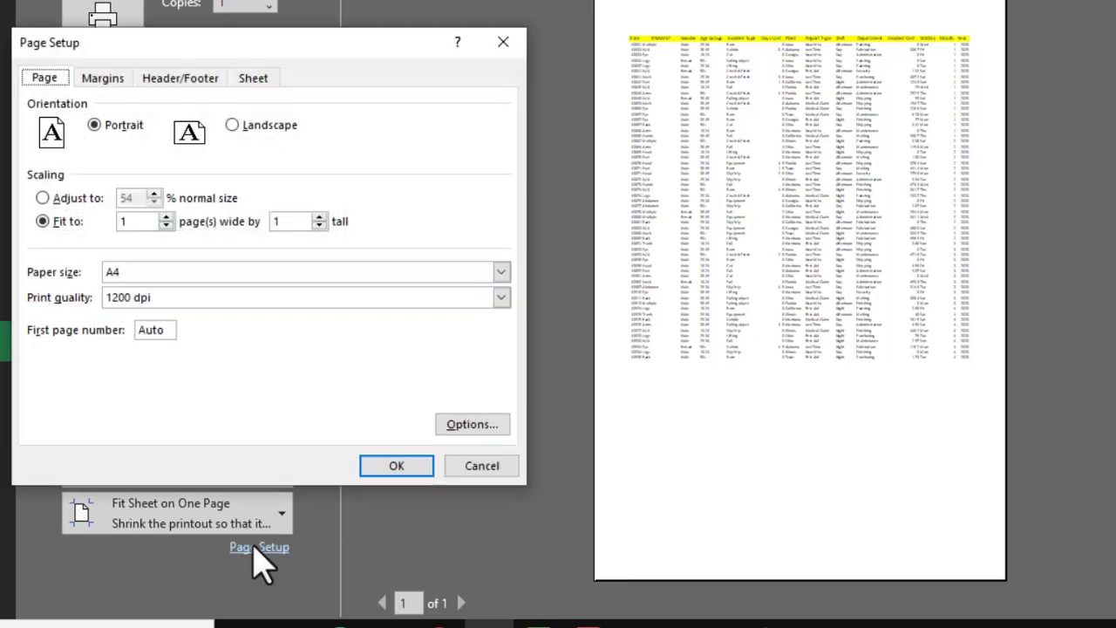
click(104, 81)
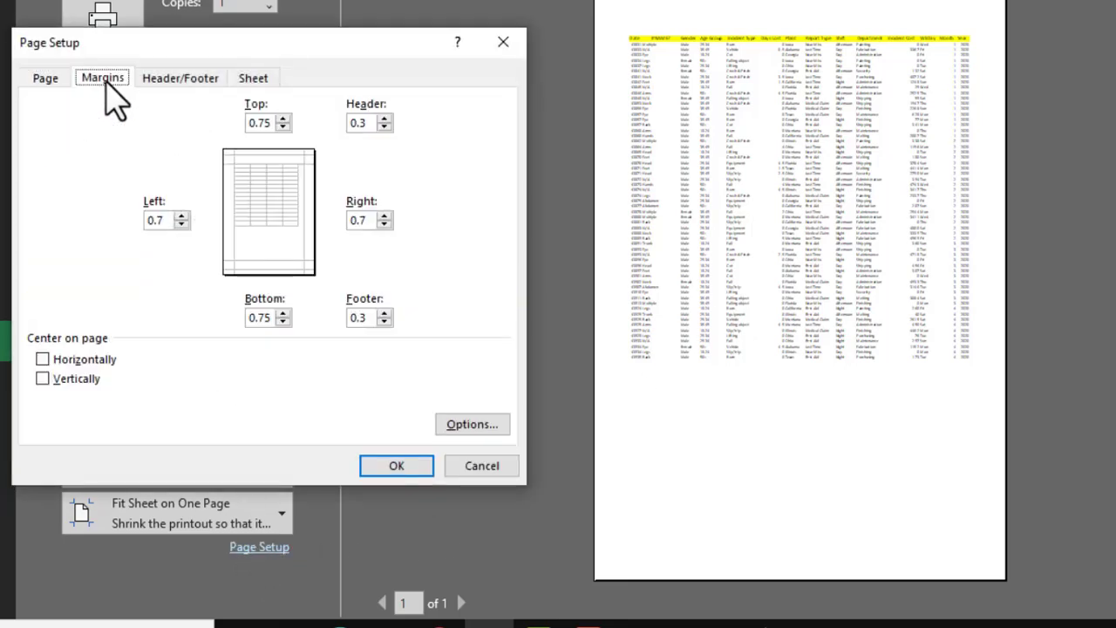
click(41, 359)
click(42, 379)
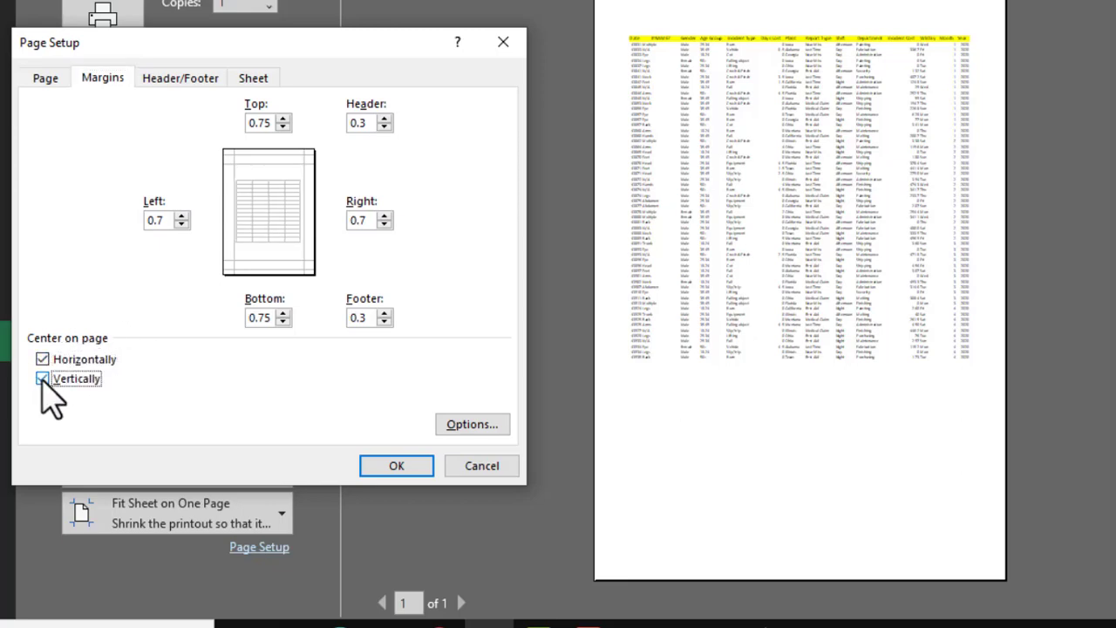
click(396, 465)
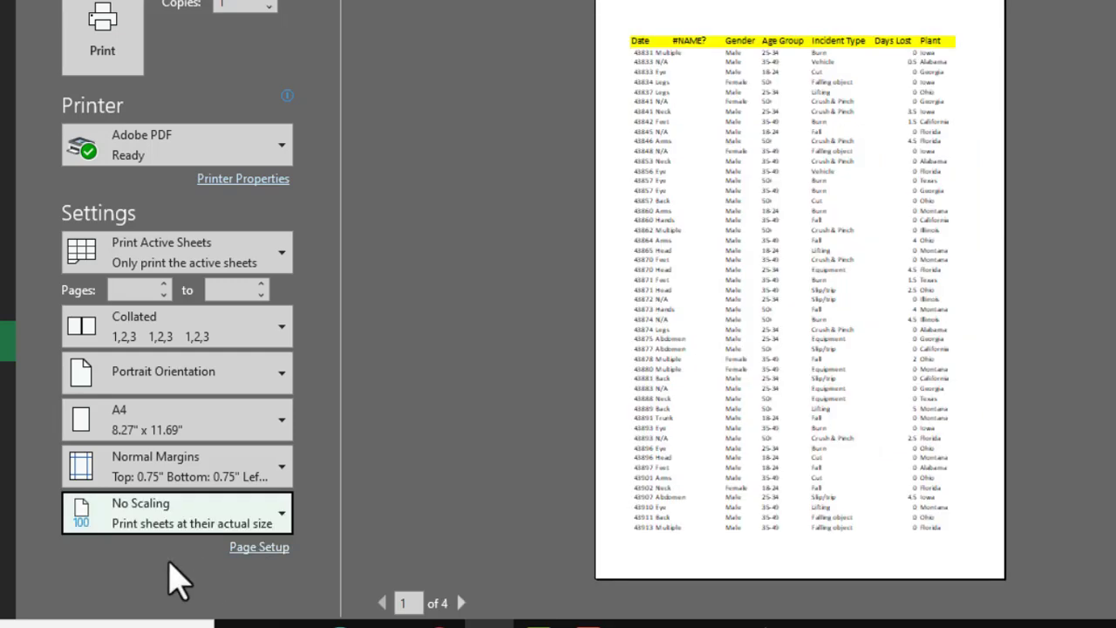
- Try left and right page margins of 0 for Sheet2, and set both margins back to 0.75
click(247, 547)
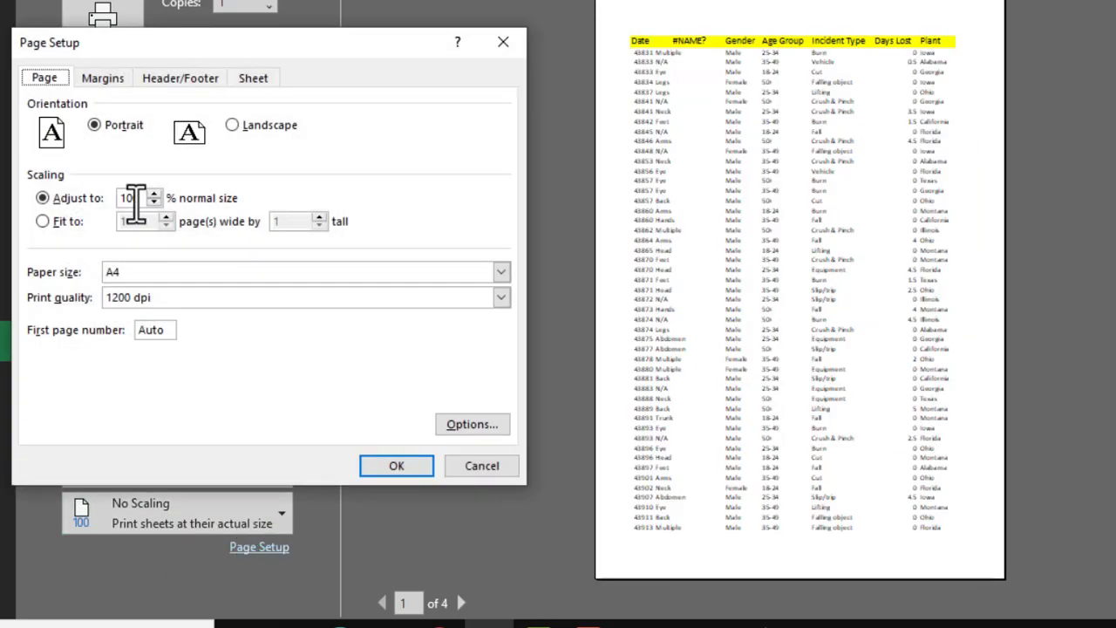
click(108, 82)
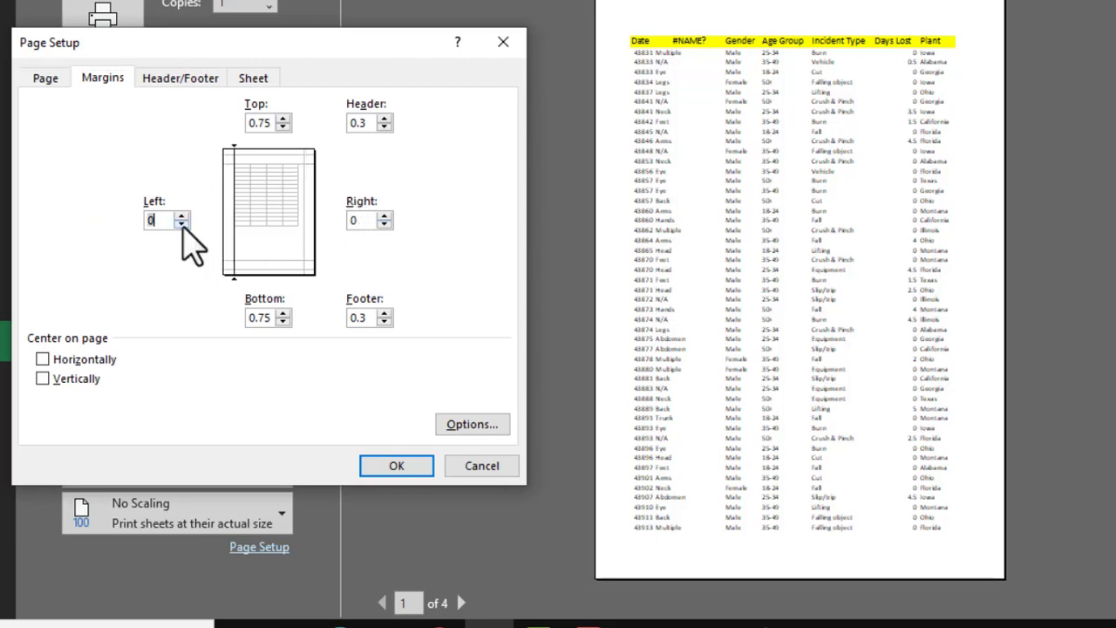
click(396, 466)
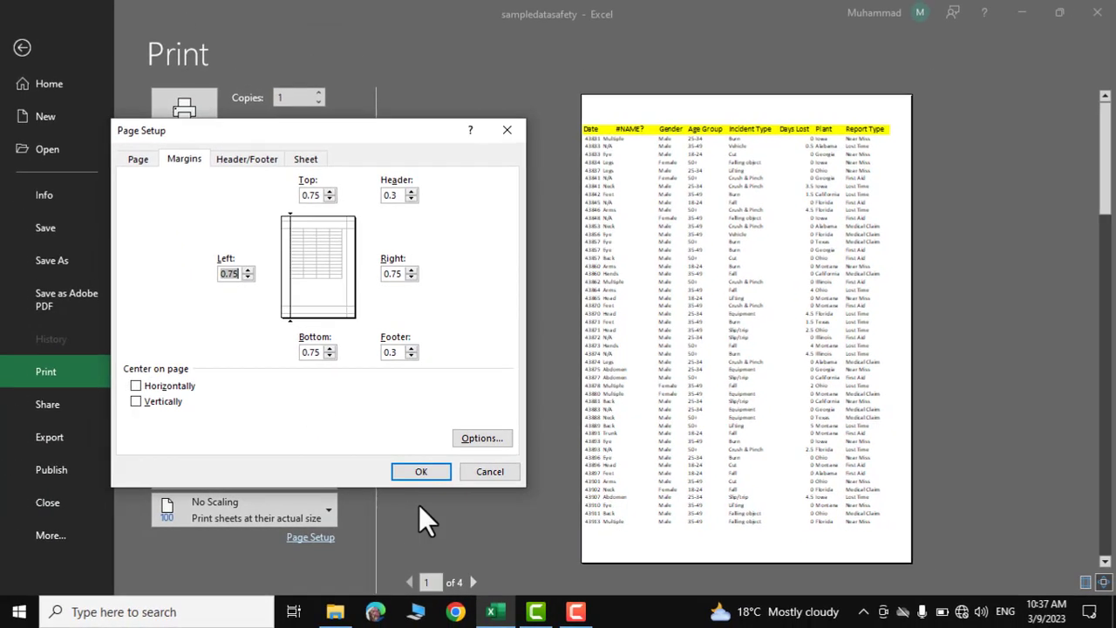
click(422, 469)
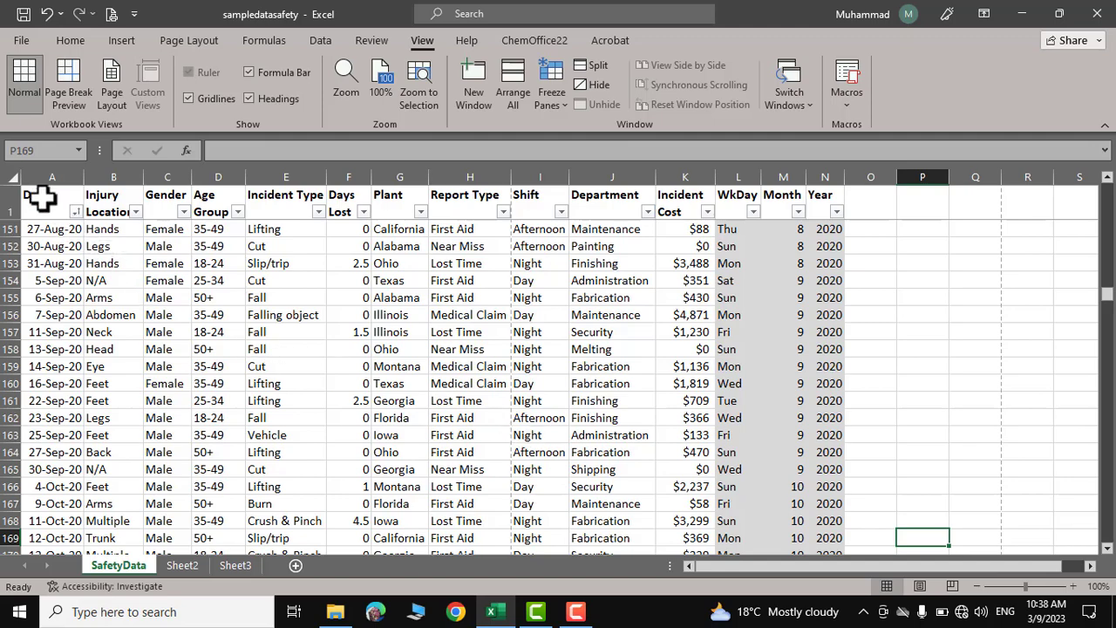
- Select the range A1:H19 on the SafetyData sheet and set the print settings to Print Selection
drag(36, 198, 479, 521)
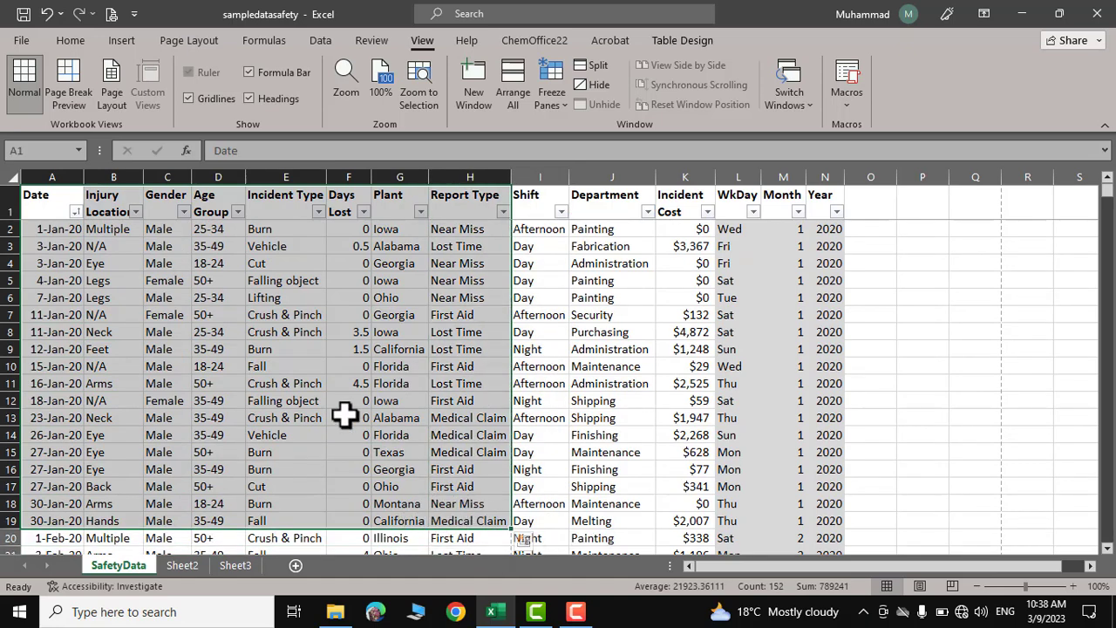
click(22, 41)
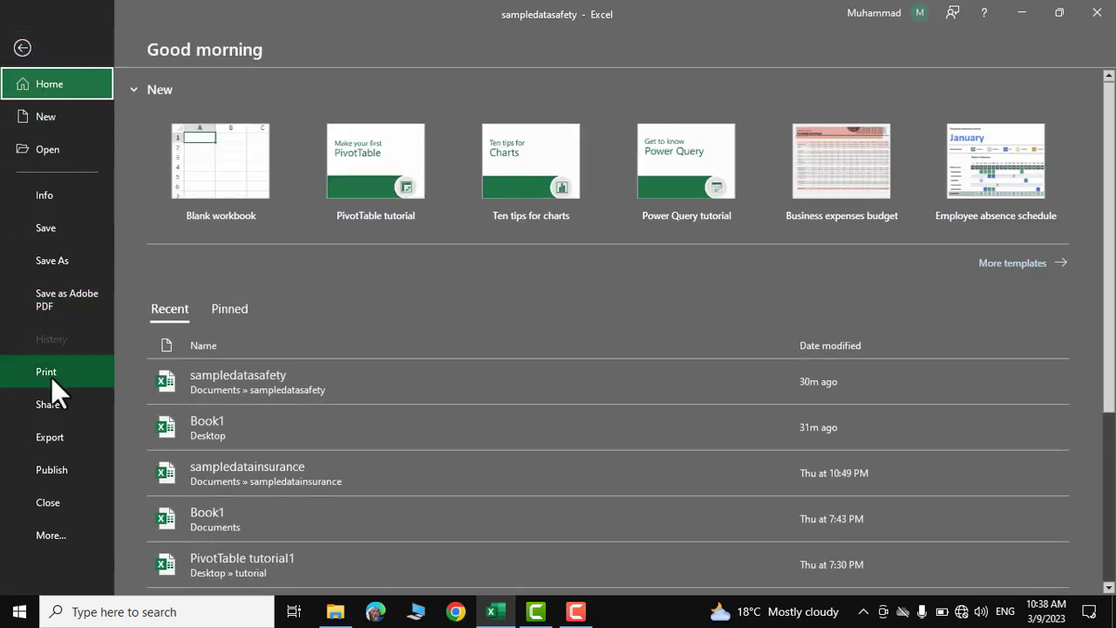
click(51, 376)
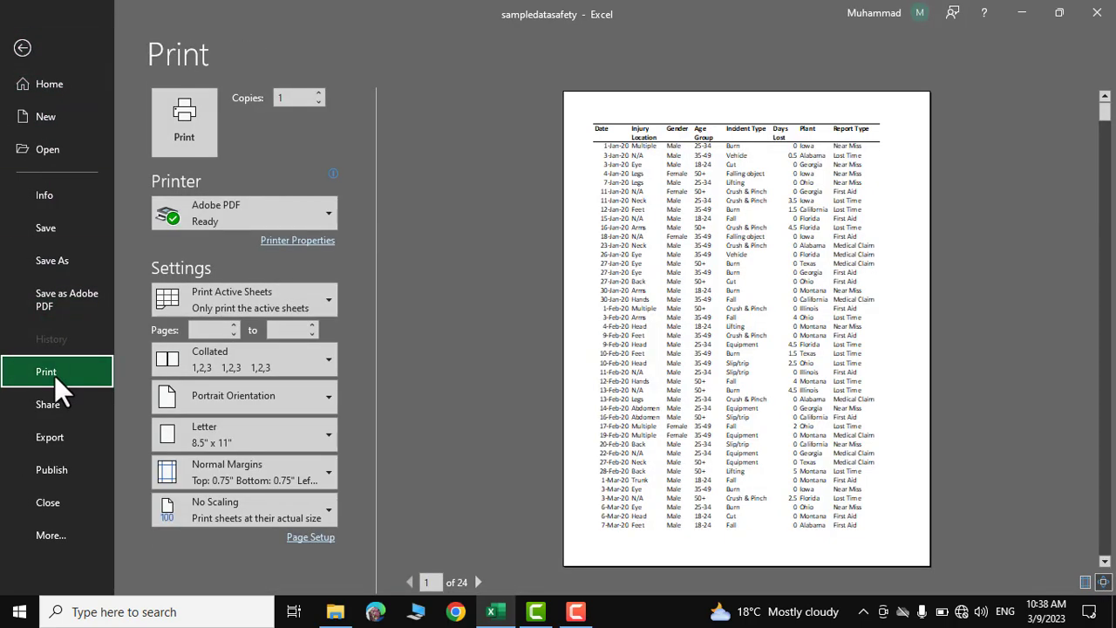
click(326, 296)
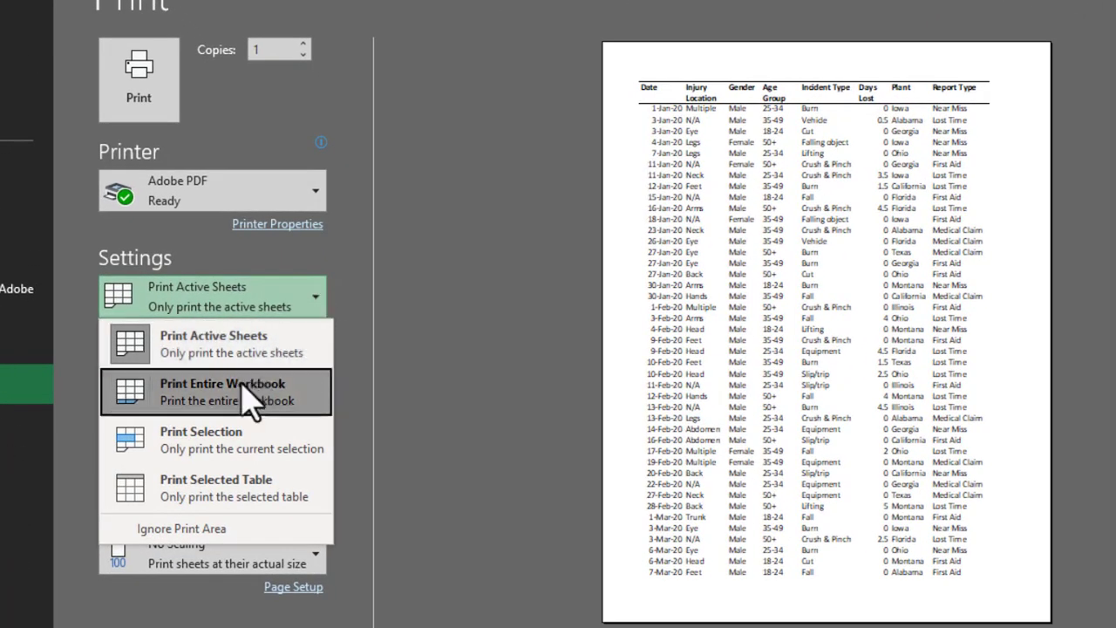
click(214, 439)
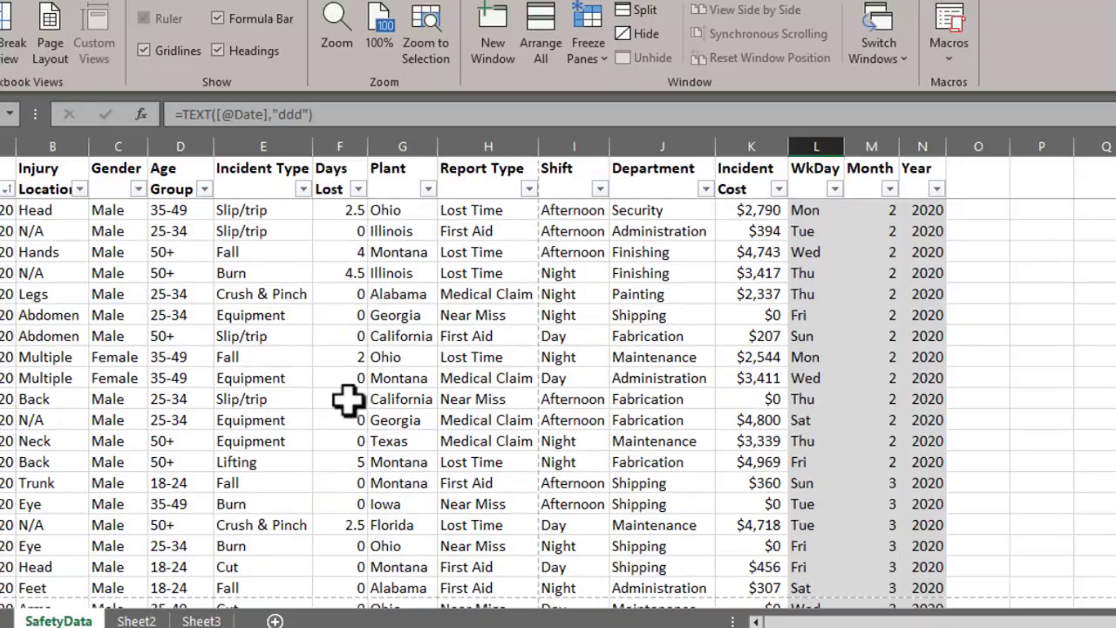
scroll(451, 401, down, 10)
scroll(450, 401, up, 15)
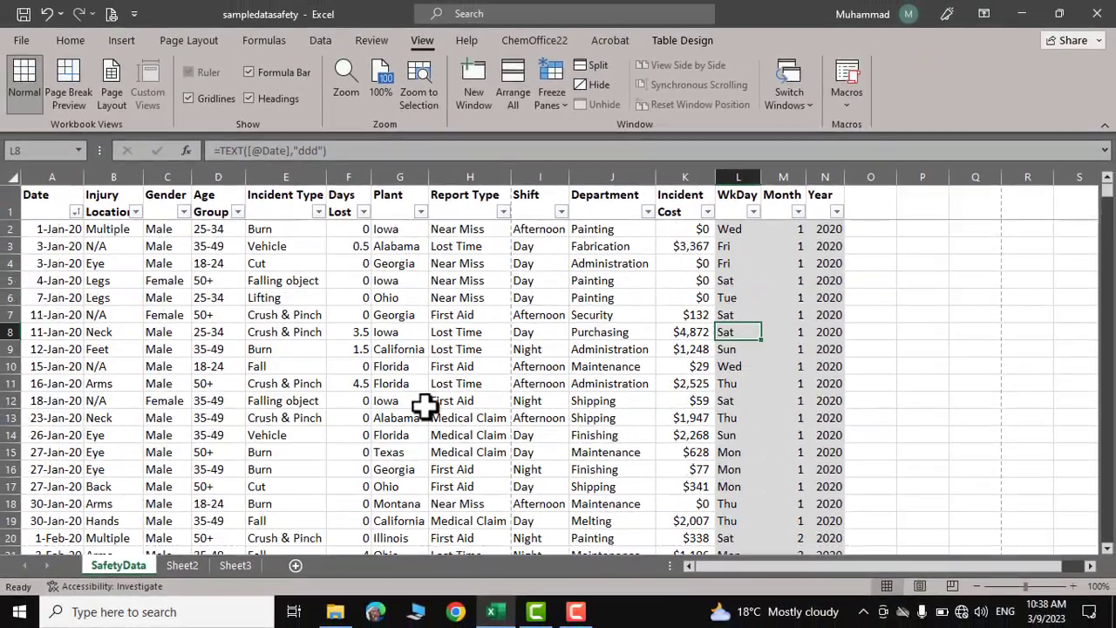
- Examine the SafetyData sheet and page through its print preview, checking pages 1 to 4 for the column headings
scroll(451, 401, down, 20)
scroll(446, 396, up, 20)
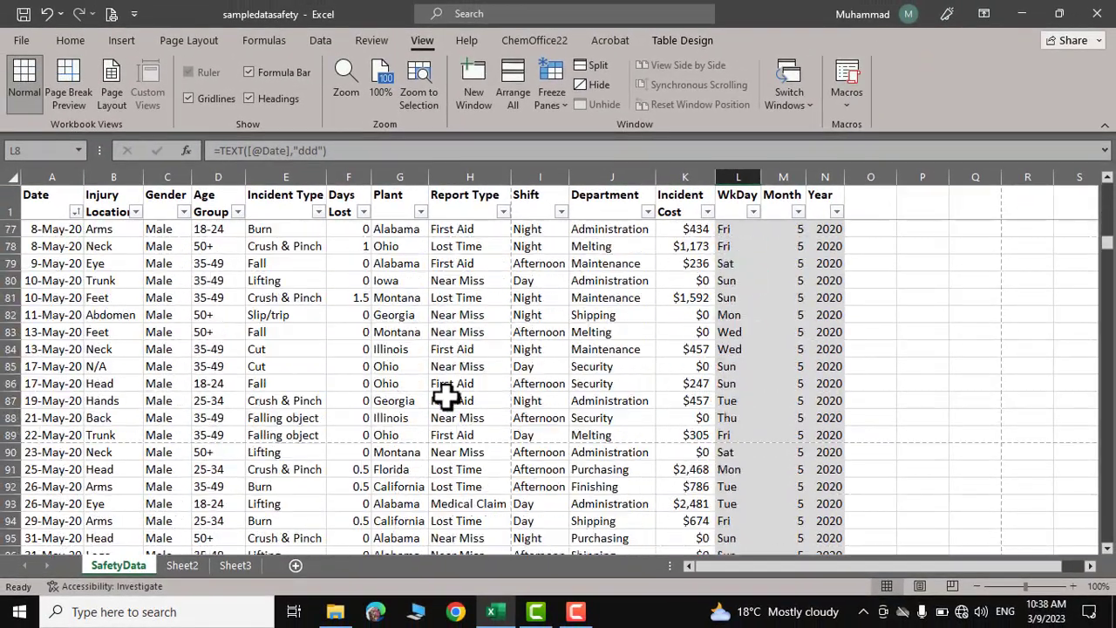
click(23, 36)
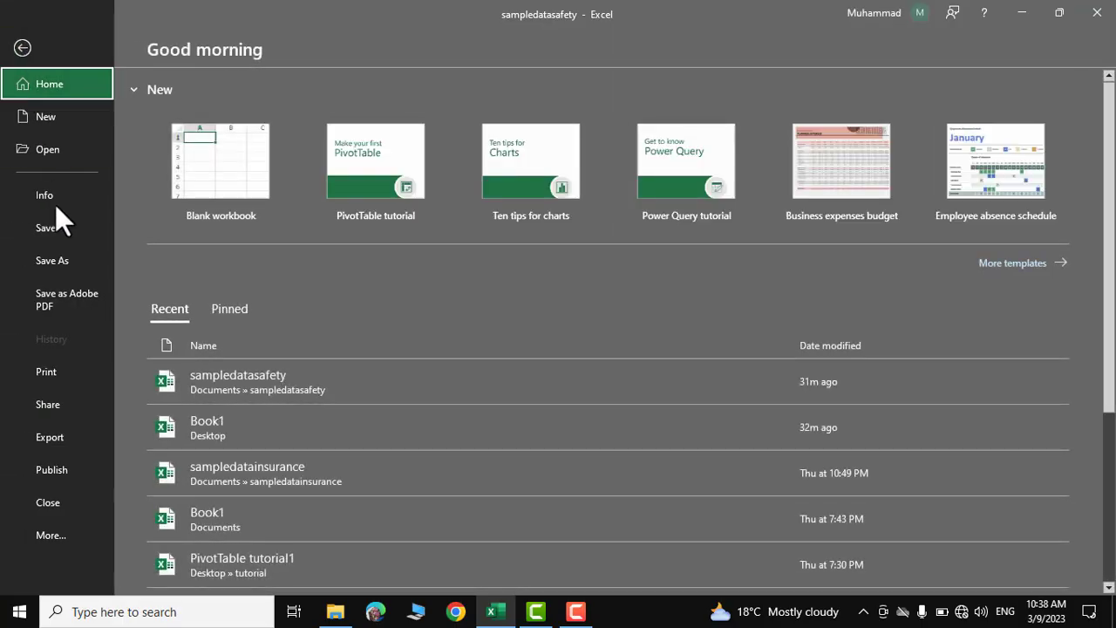
click(61, 376)
scroll(787, 384, down, 4)
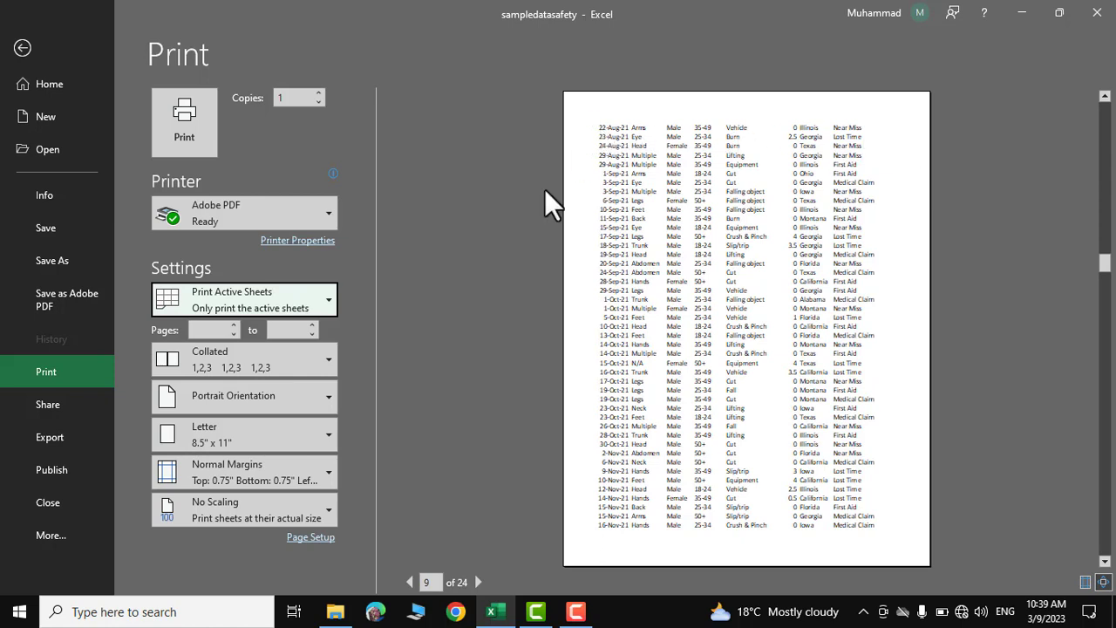
click(410, 582)
click(410, 581)
click(410, 581)
click(410, 581)
click(410, 581)
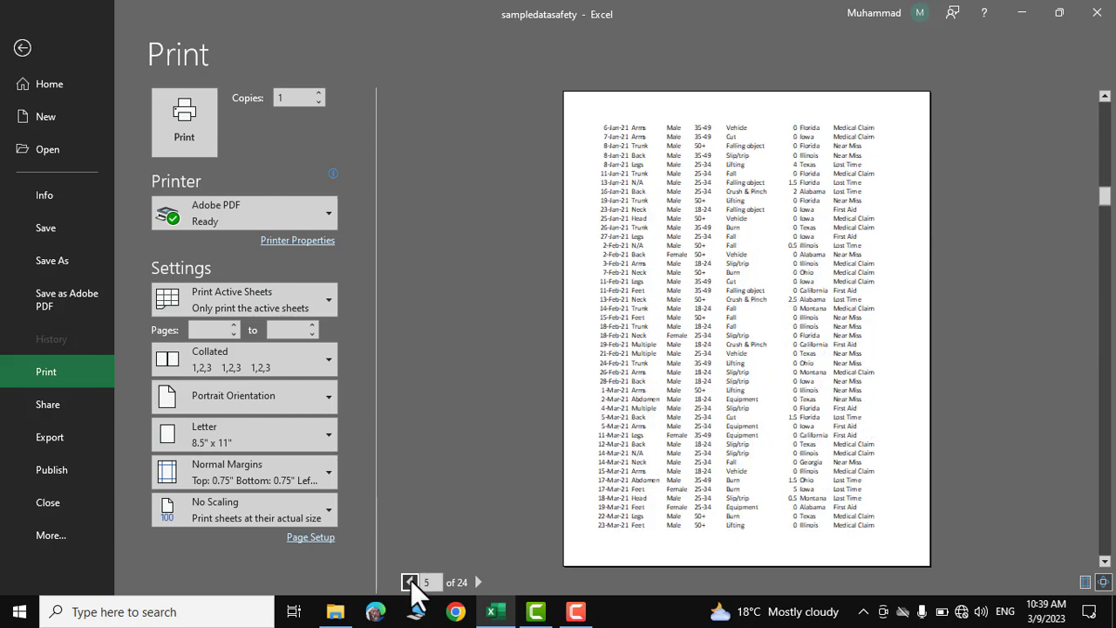
click(410, 582)
click(410, 582)
click(410, 582)
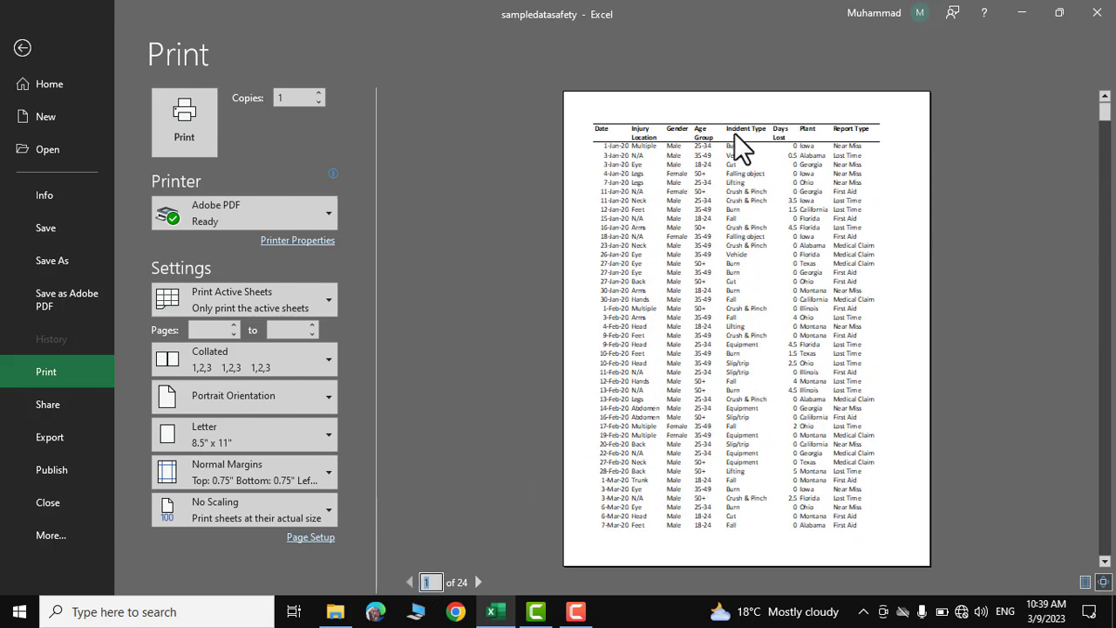
click(478, 581)
click(477, 582)
click(477, 581)
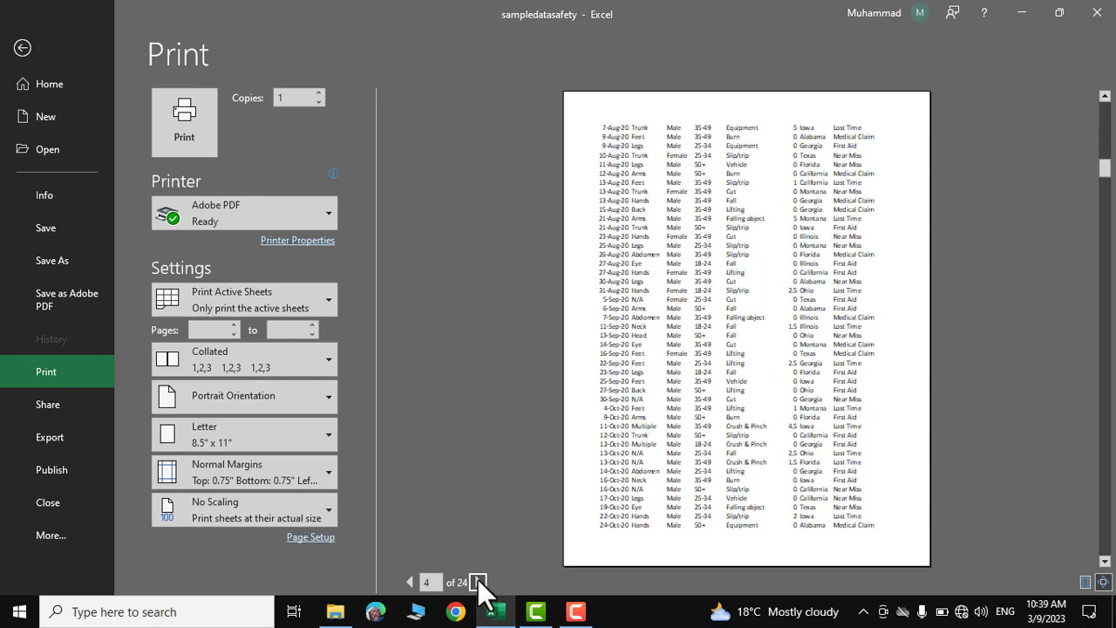
click(311, 537)
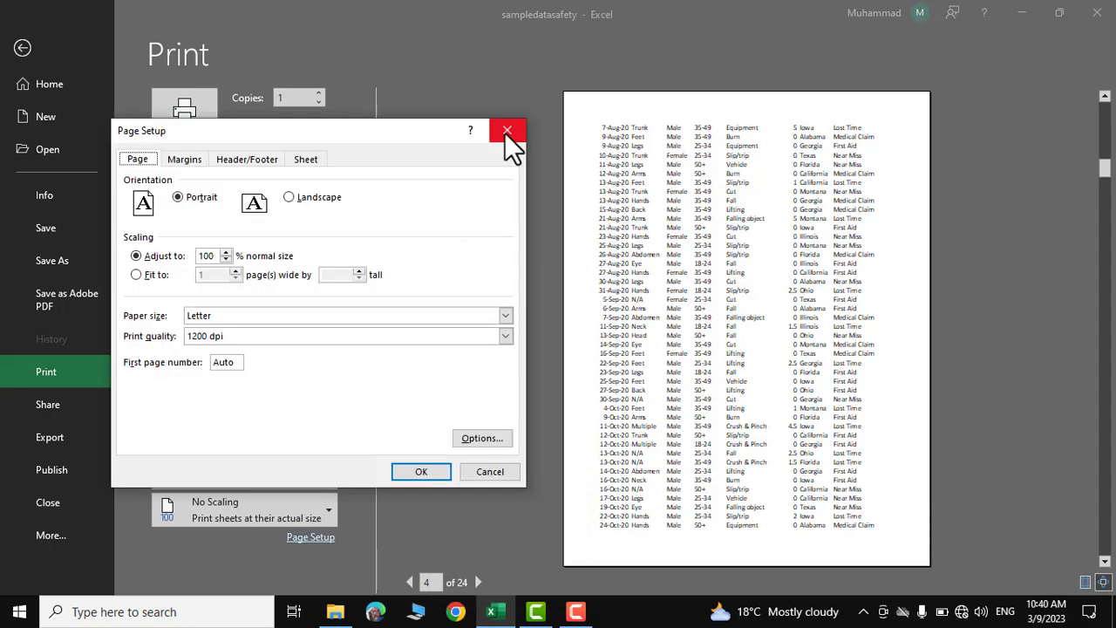
click(506, 131)
click(21, 48)
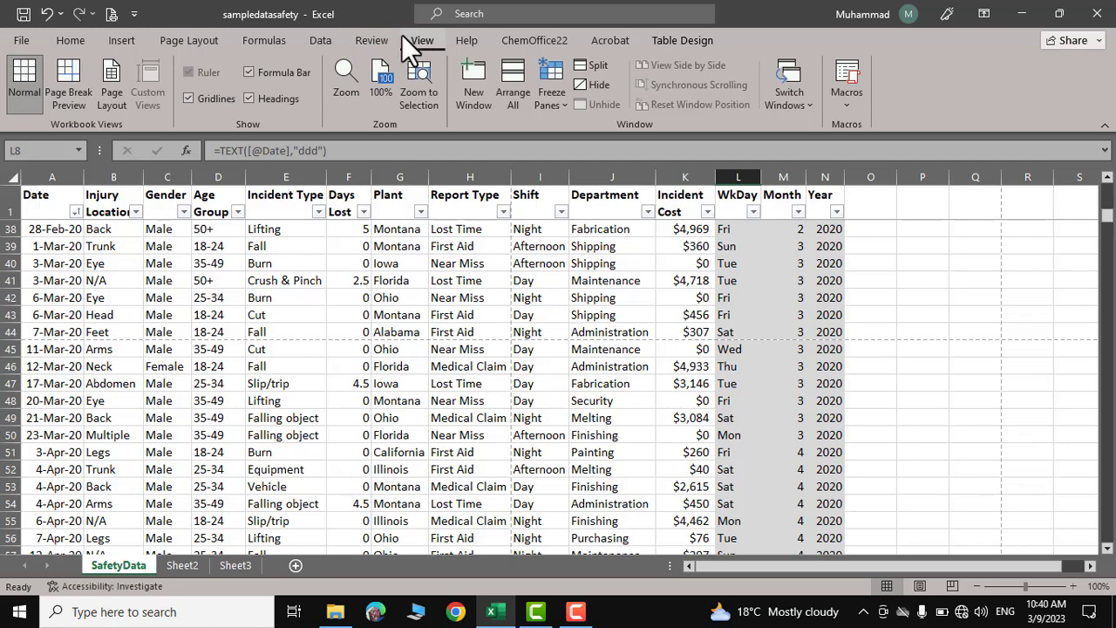
- Set row 1 ($1:$1) of the SafetyData sheet to repeat at the top of every printed page in the page setup
click(189, 40)
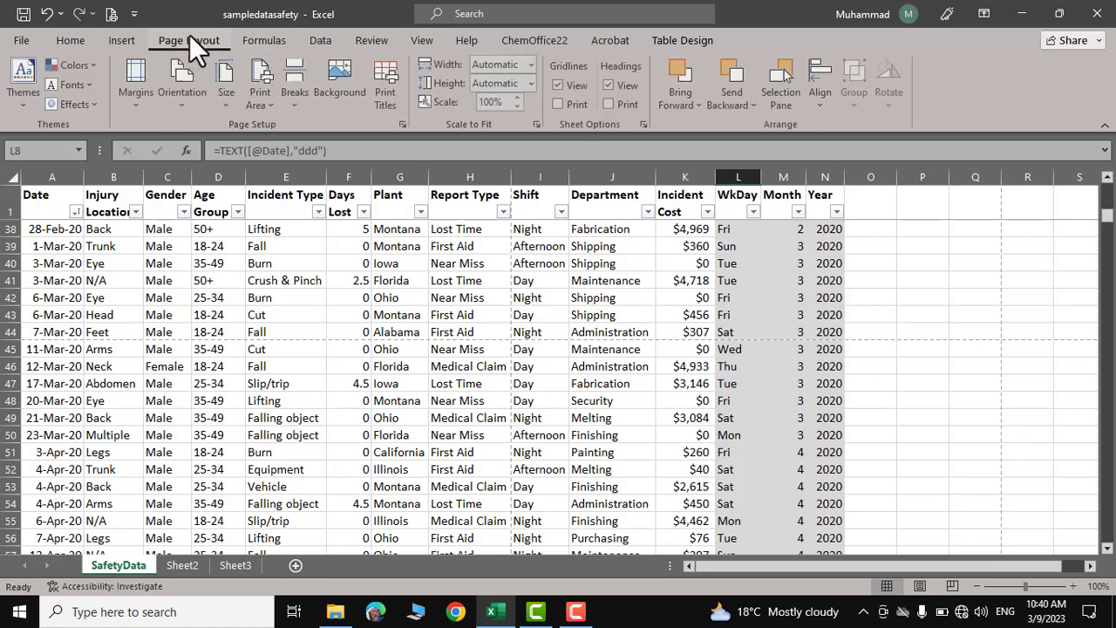
click(404, 123)
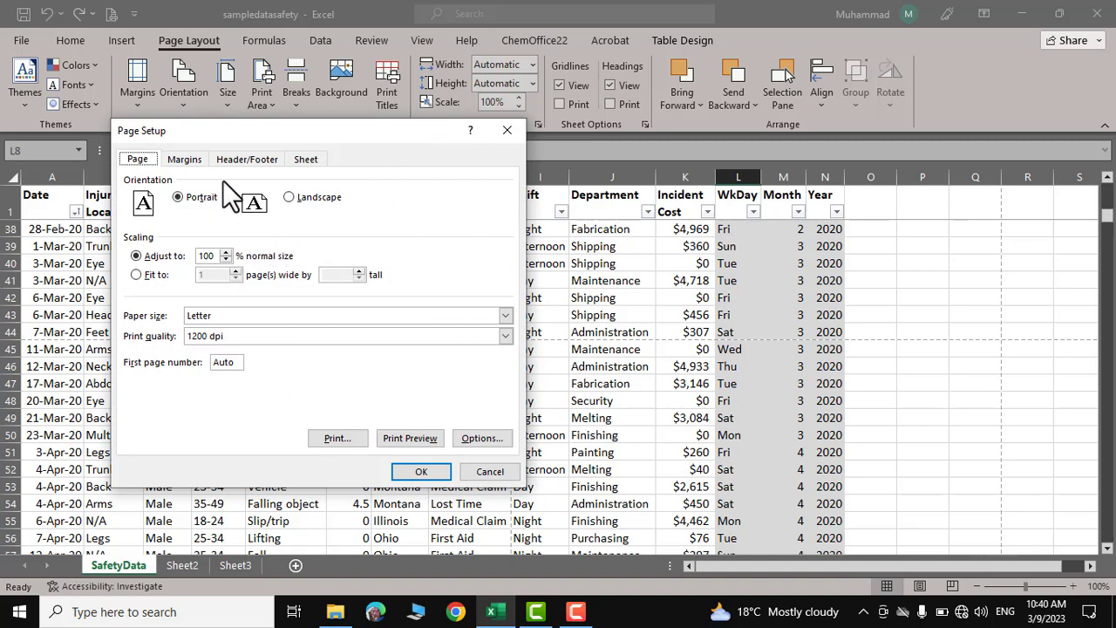
click(186, 159)
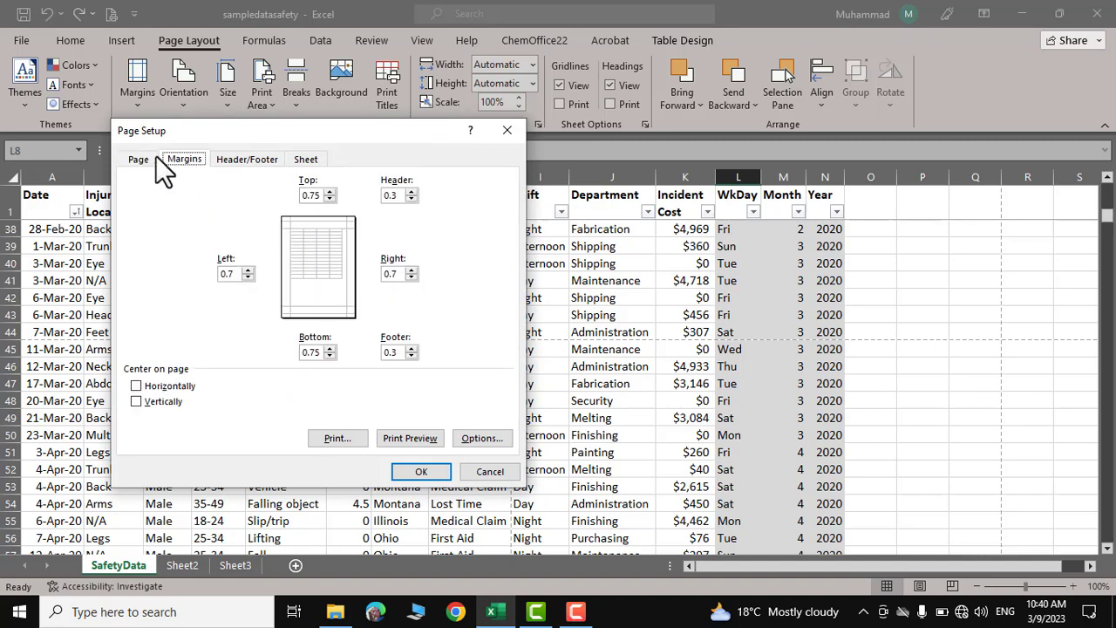
click(143, 157)
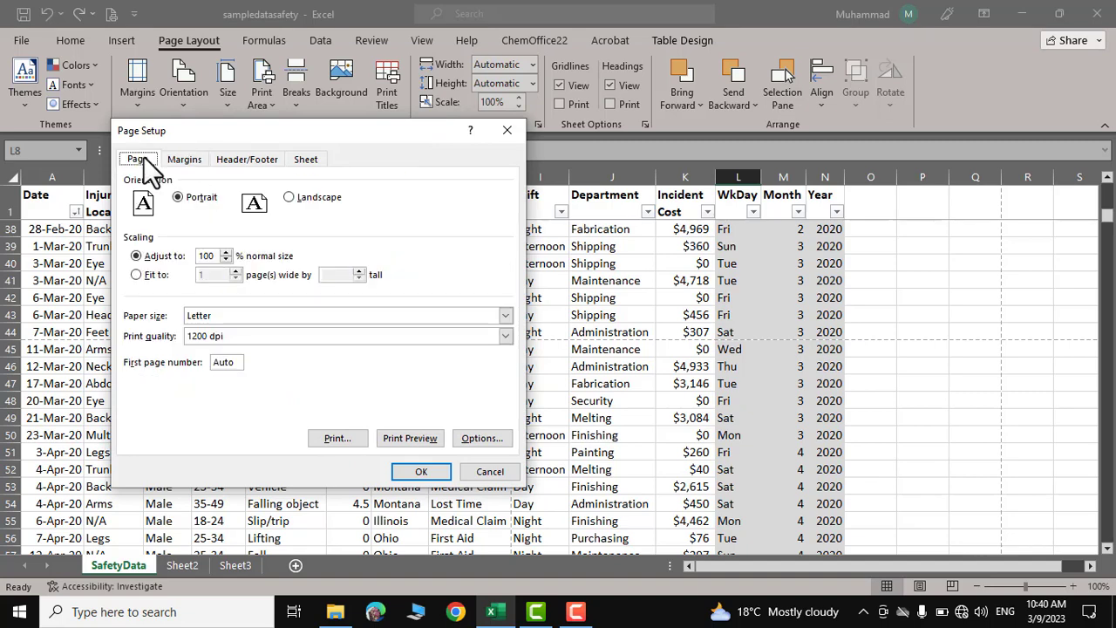
click(303, 159)
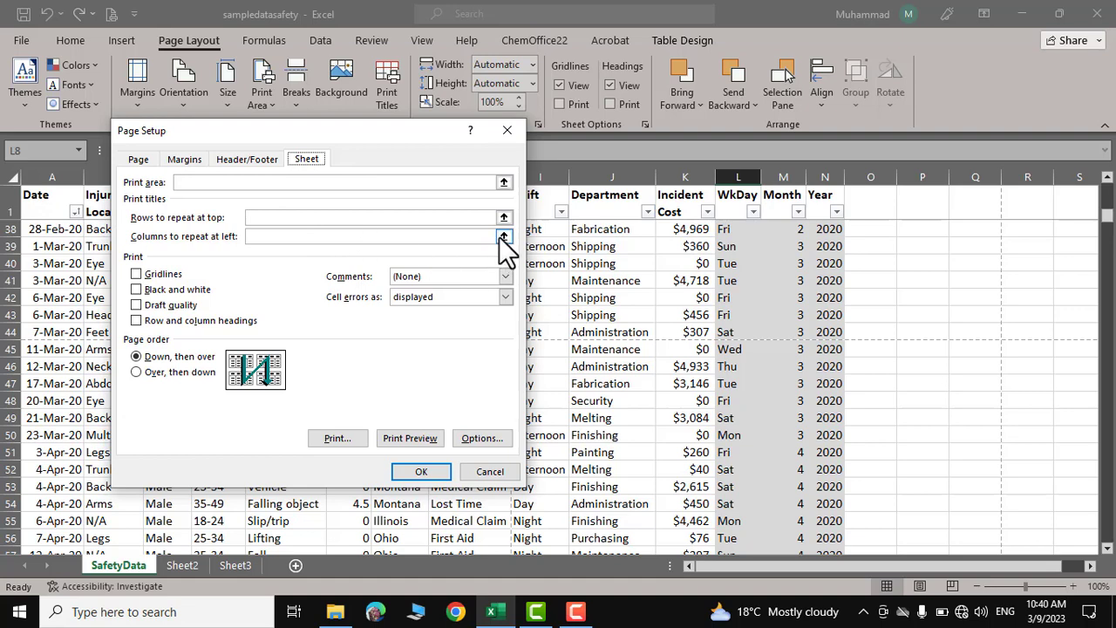
click(260, 219)
click(503, 217)
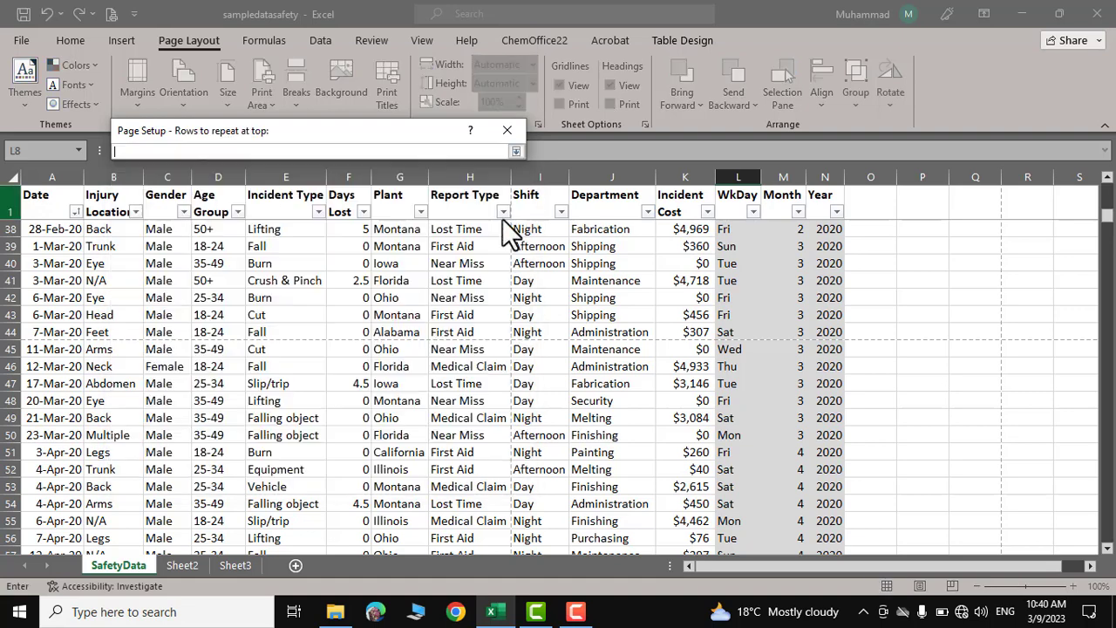
click(11, 203)
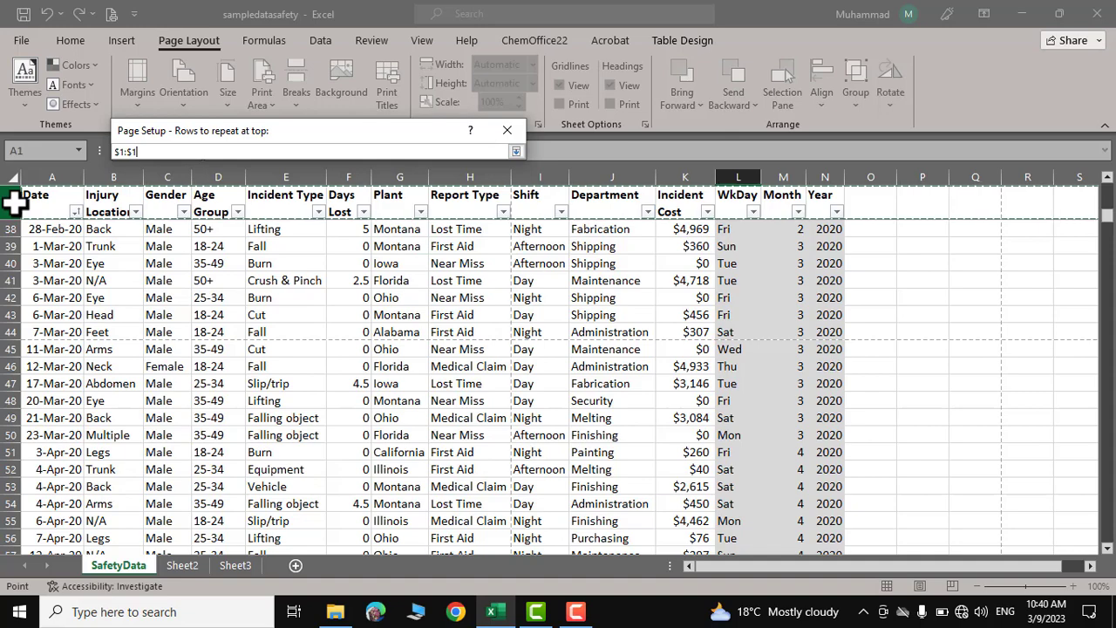
click(515, 151)
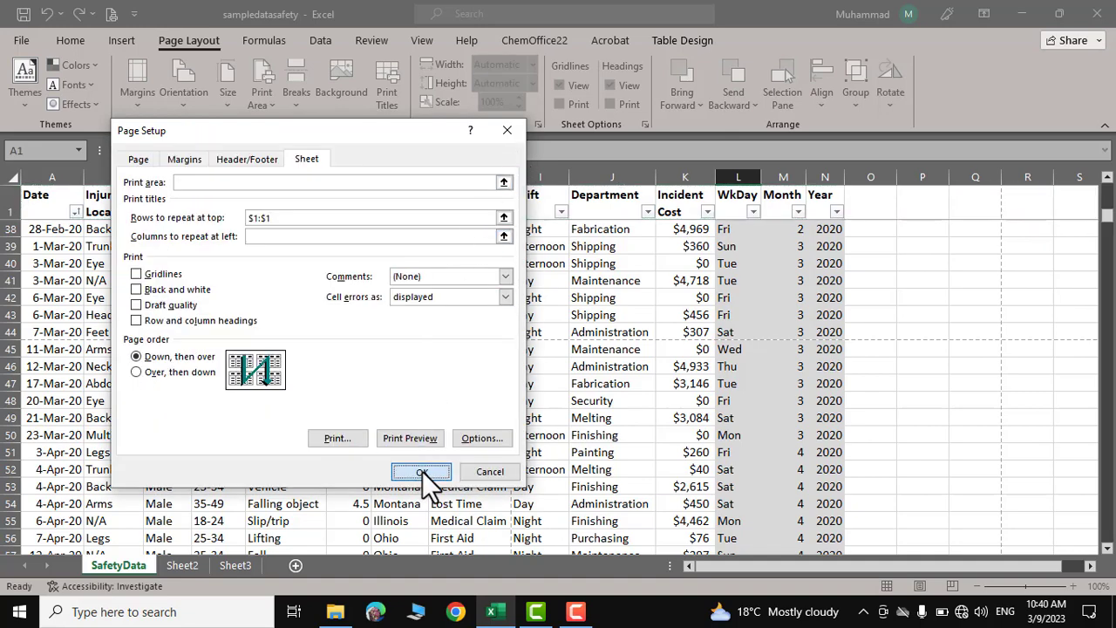
click(422, 471)
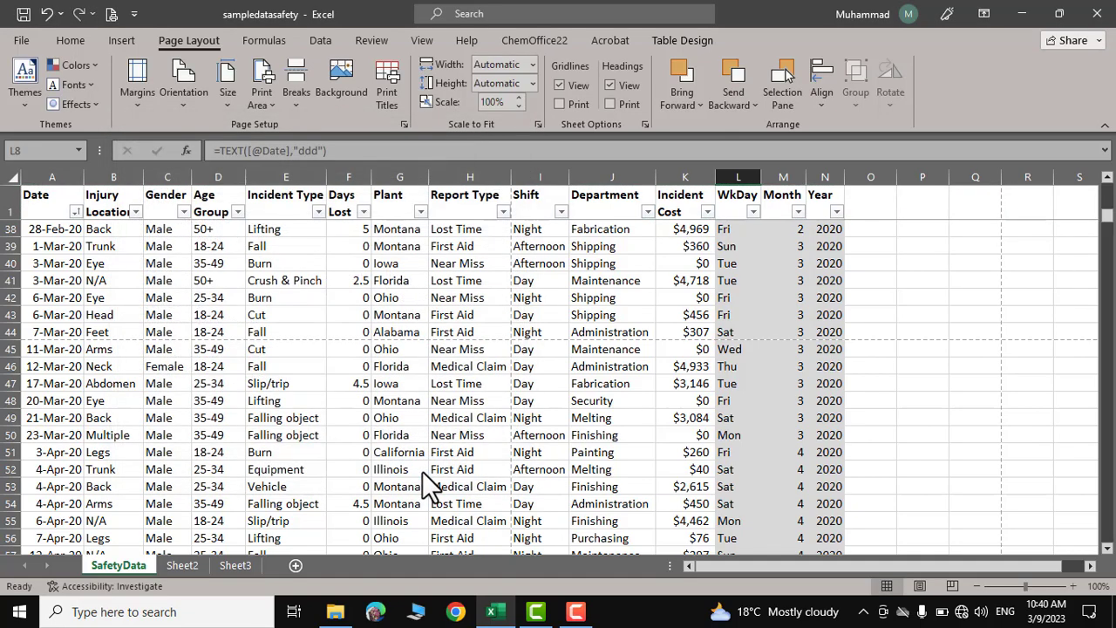
- Examine the first six pages of the SafetyData print preview for the repeated heading row
click(22, 41)
click(52, 376)
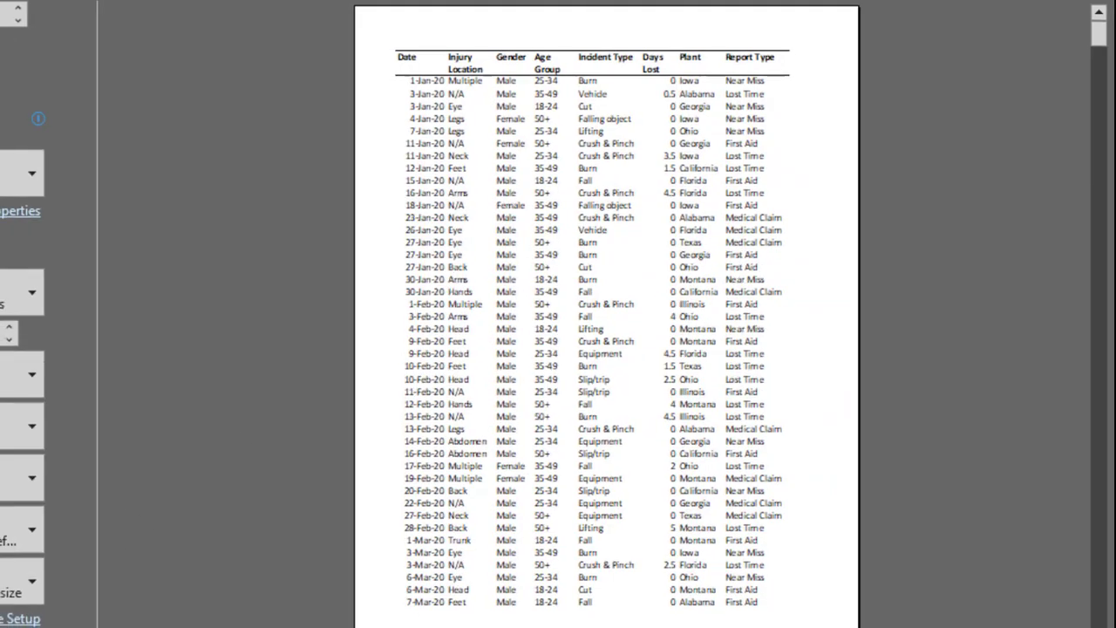
click(304, 602)
click(304, 602)
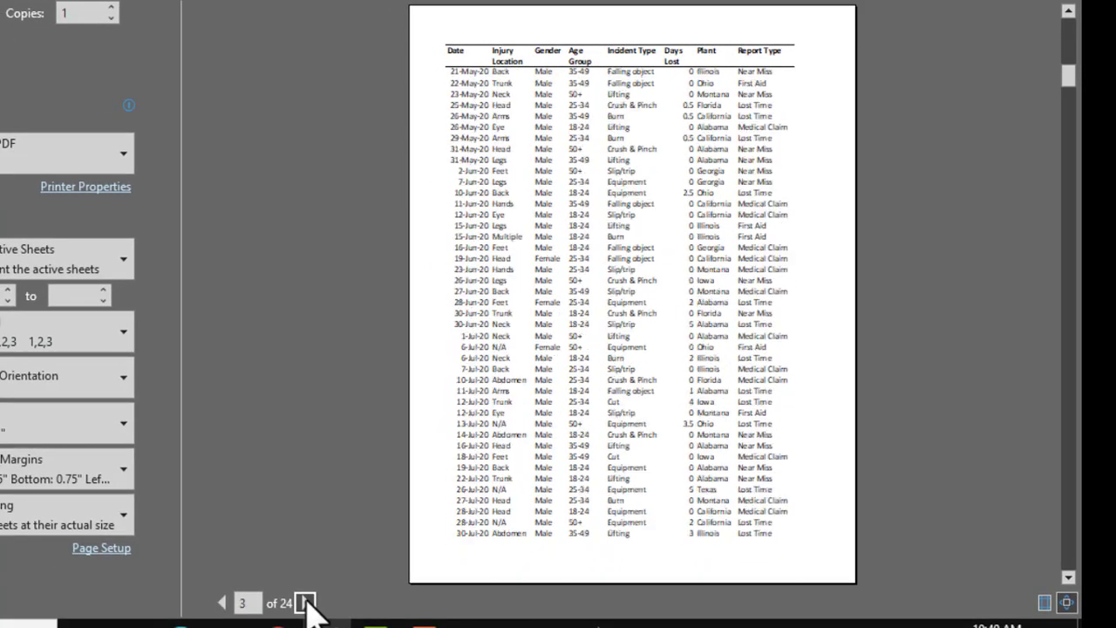
click(304, 601)
click(304, 601)
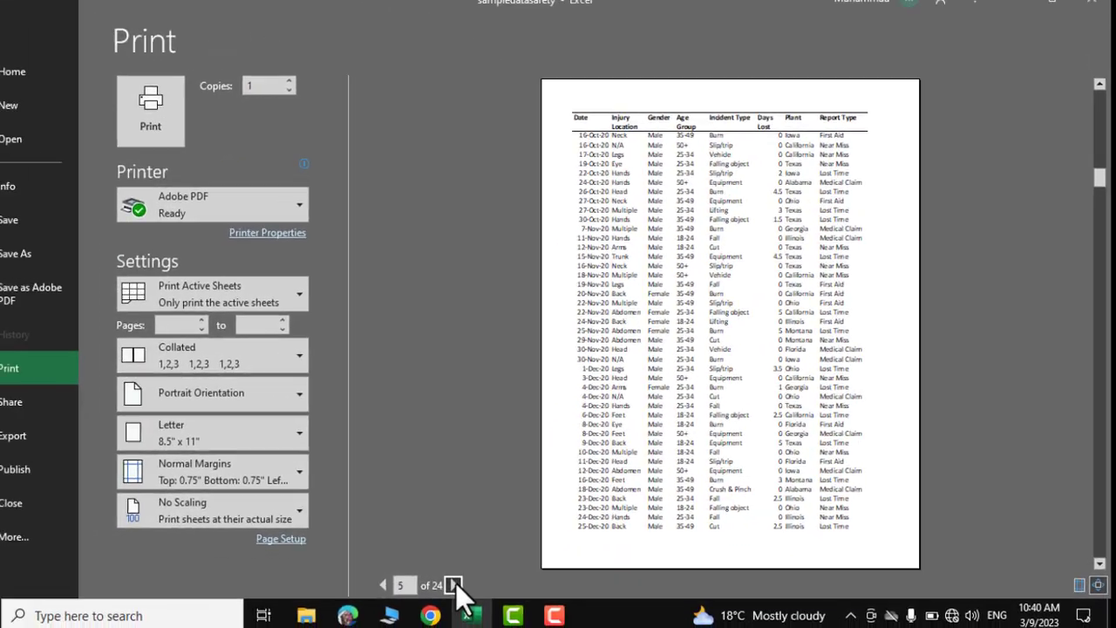
click(326, 600)
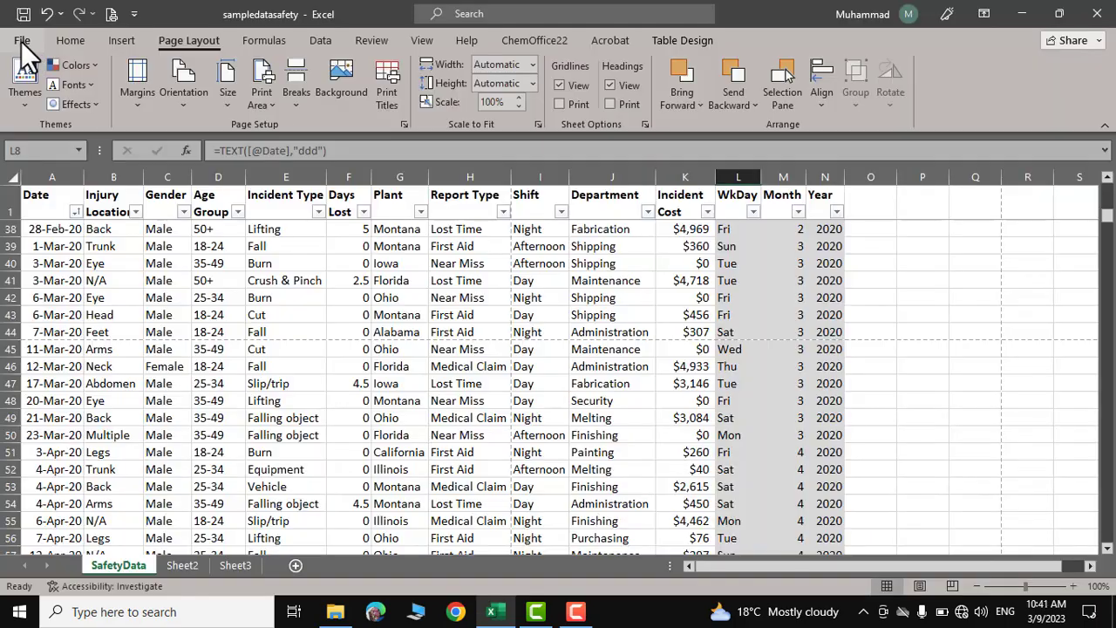
click(22, 41)
click(58, 375)
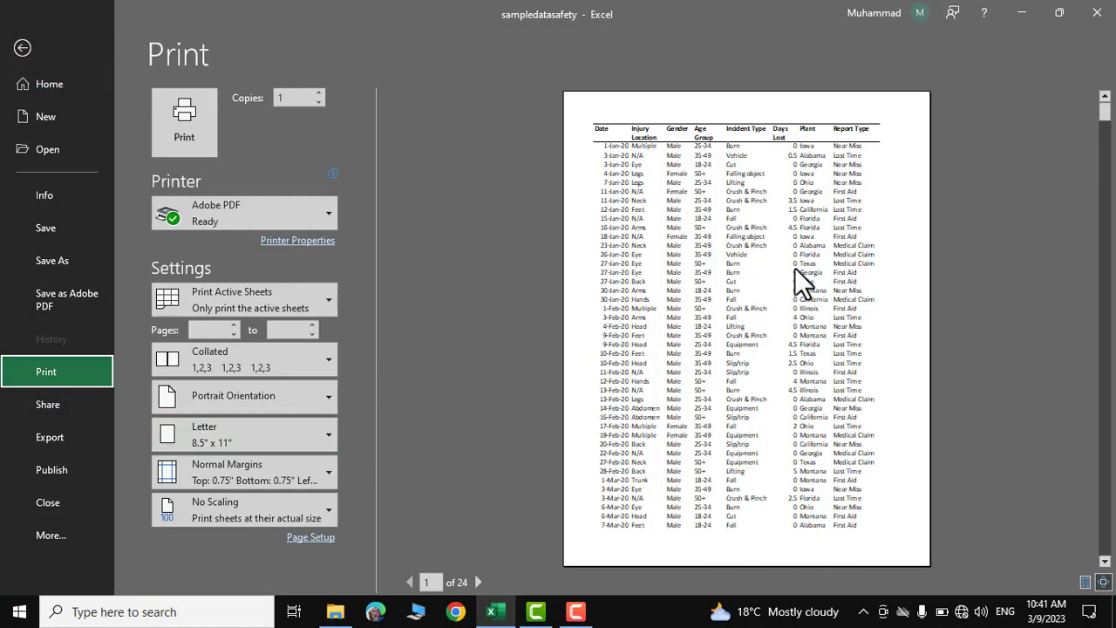
click(478, 582)
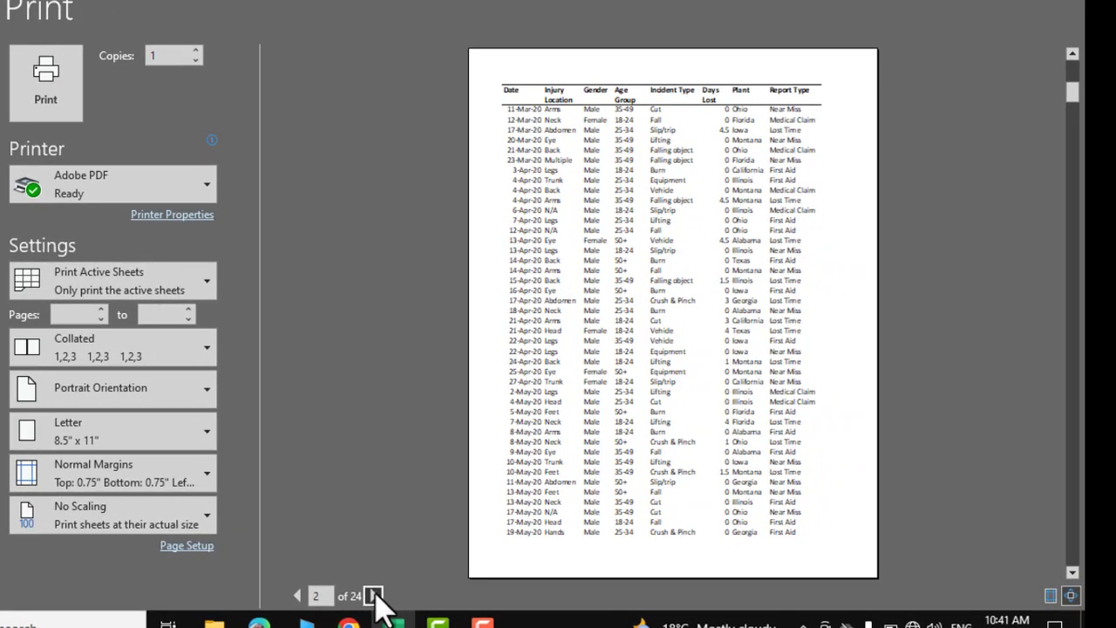
click(407, 591)
click(407, 591)
click(408, 591)
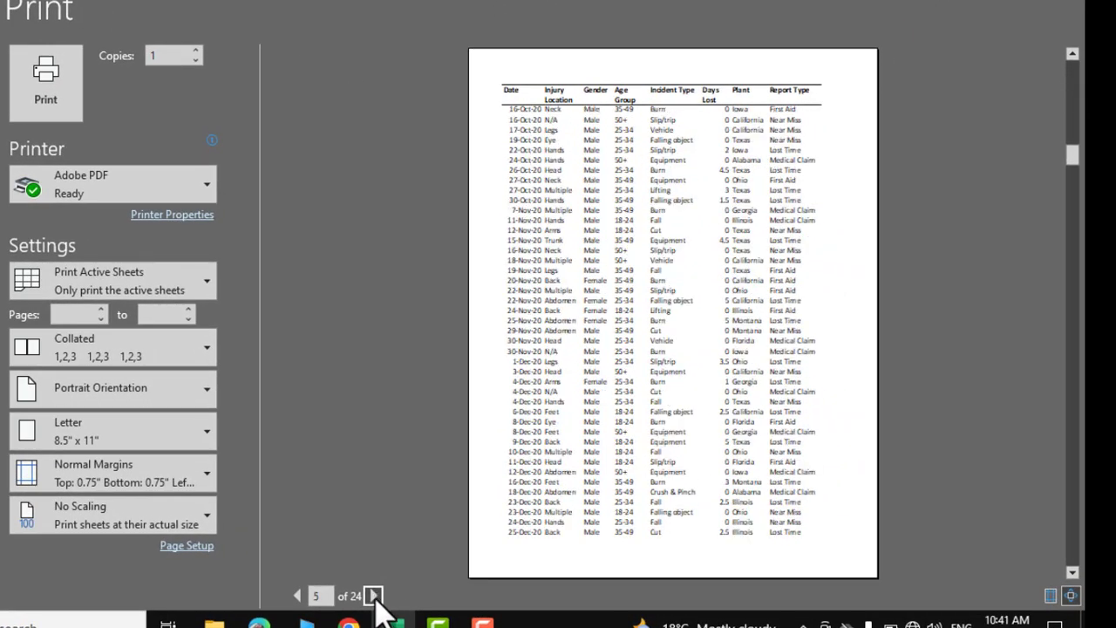
click(373, 596)
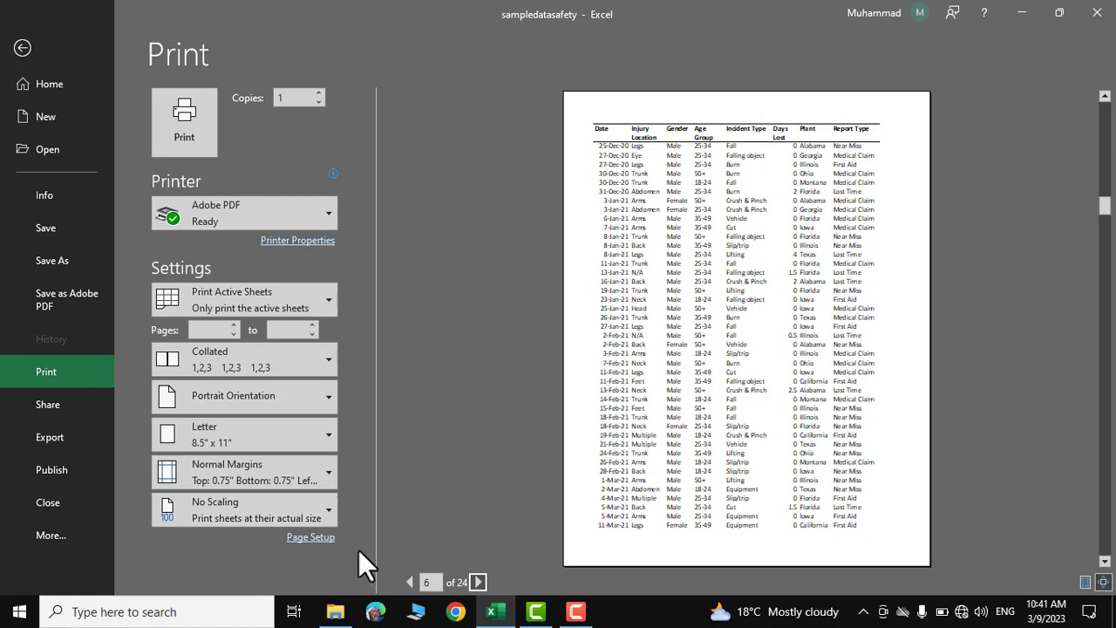
click(22, 48)
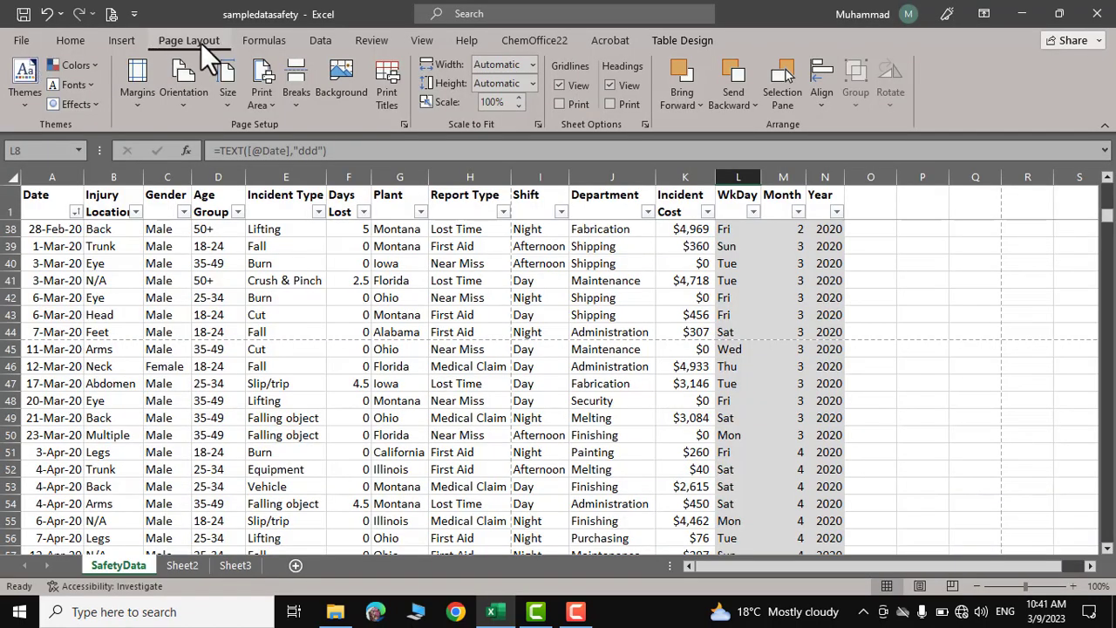
- Set the SafetyData page footer to the "Page 1 of ?" format and check the page numbering in the print preview
click(404, 124)
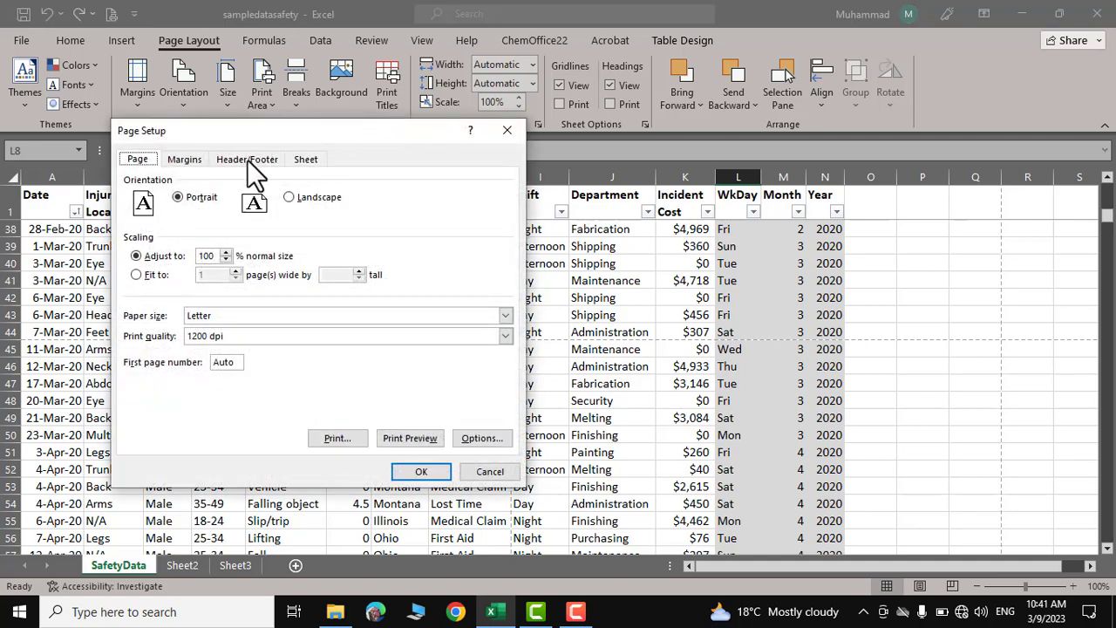
click(248, 159)
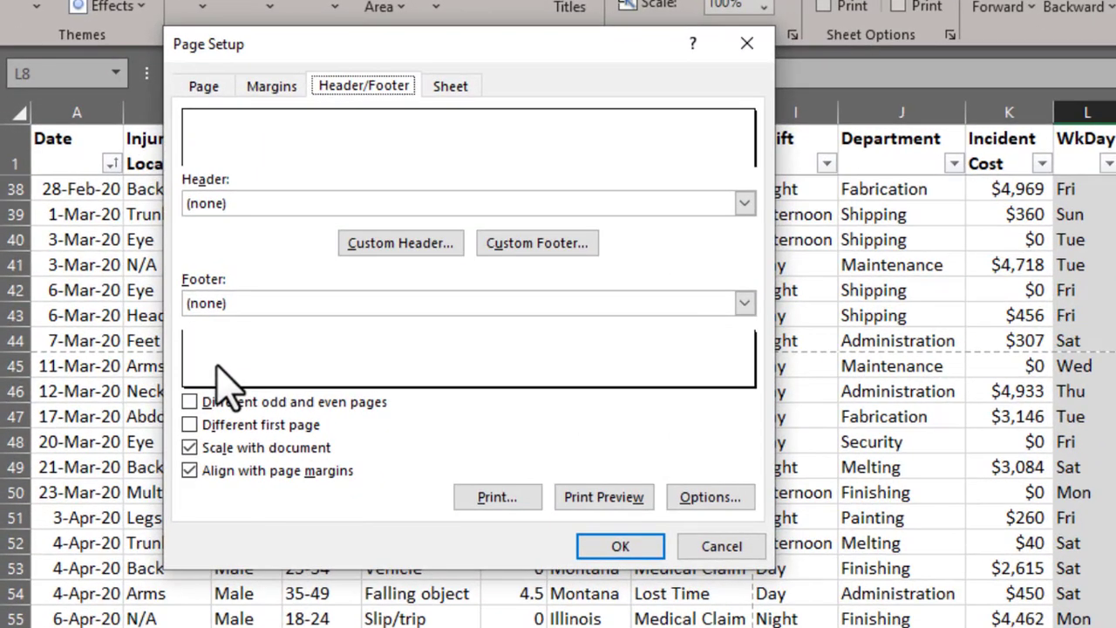
click(743, 302)
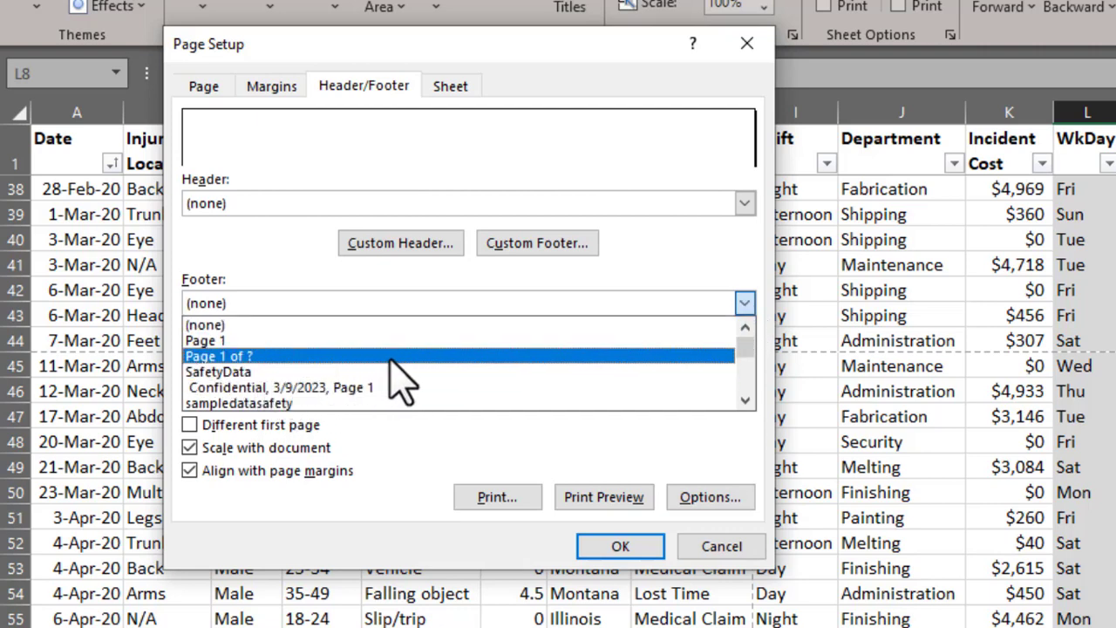
click(244, 357)
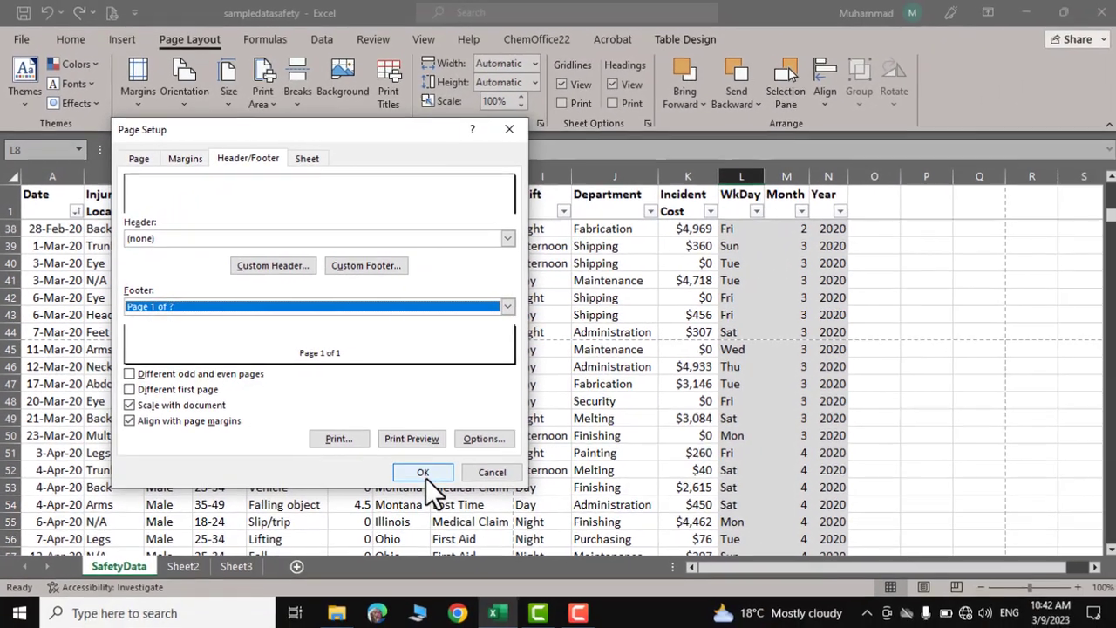
click(620, 546)
click(21, 41)
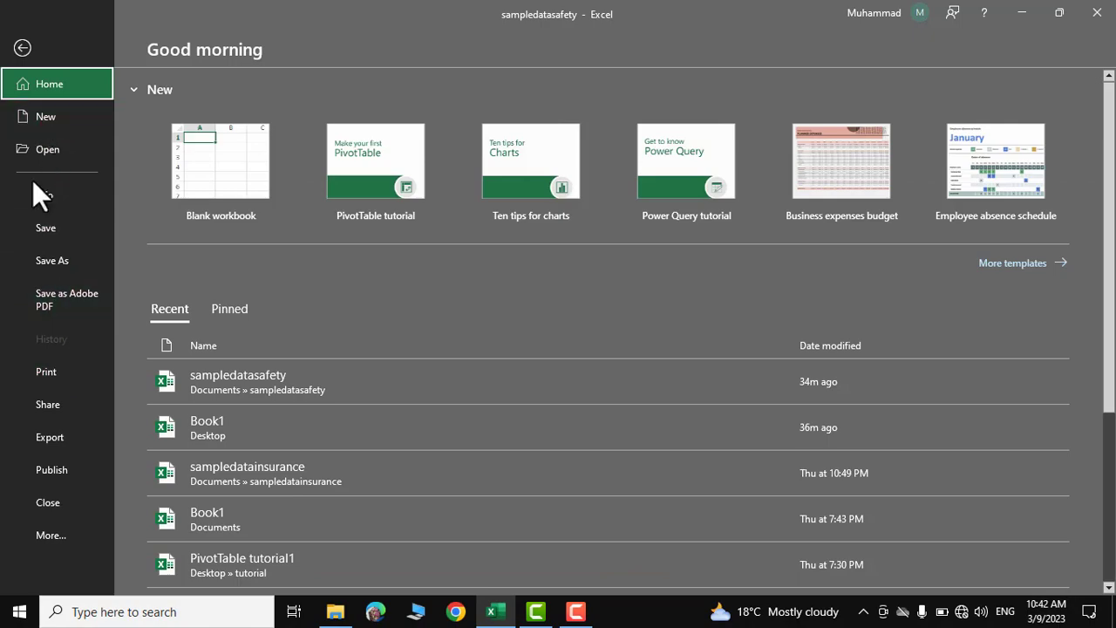
click(69, 377)
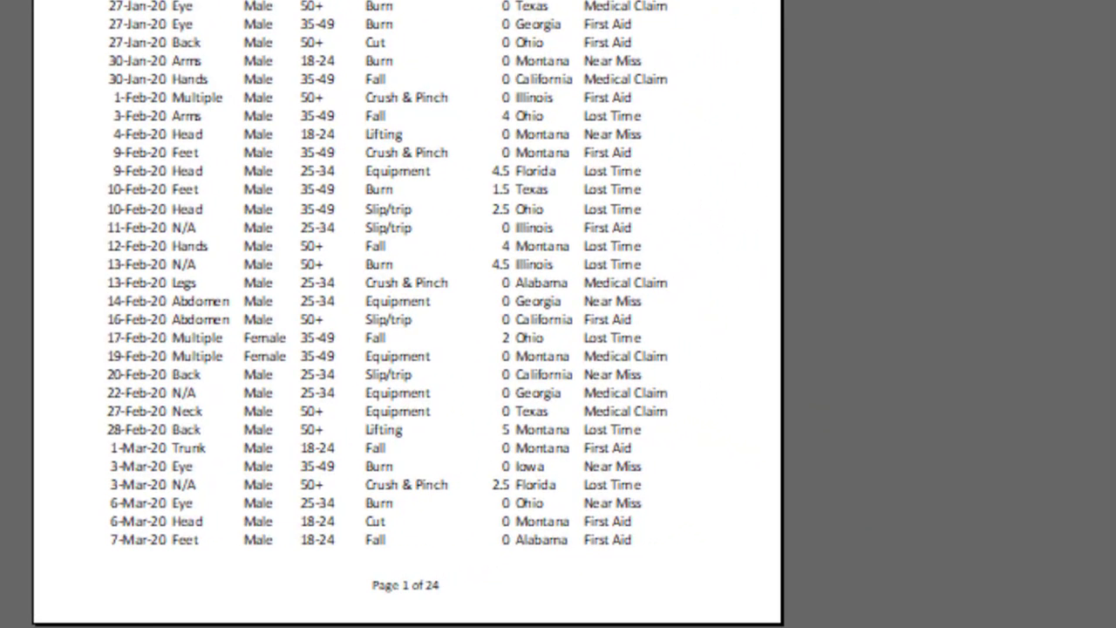
scroll(701, 468, down, 3)
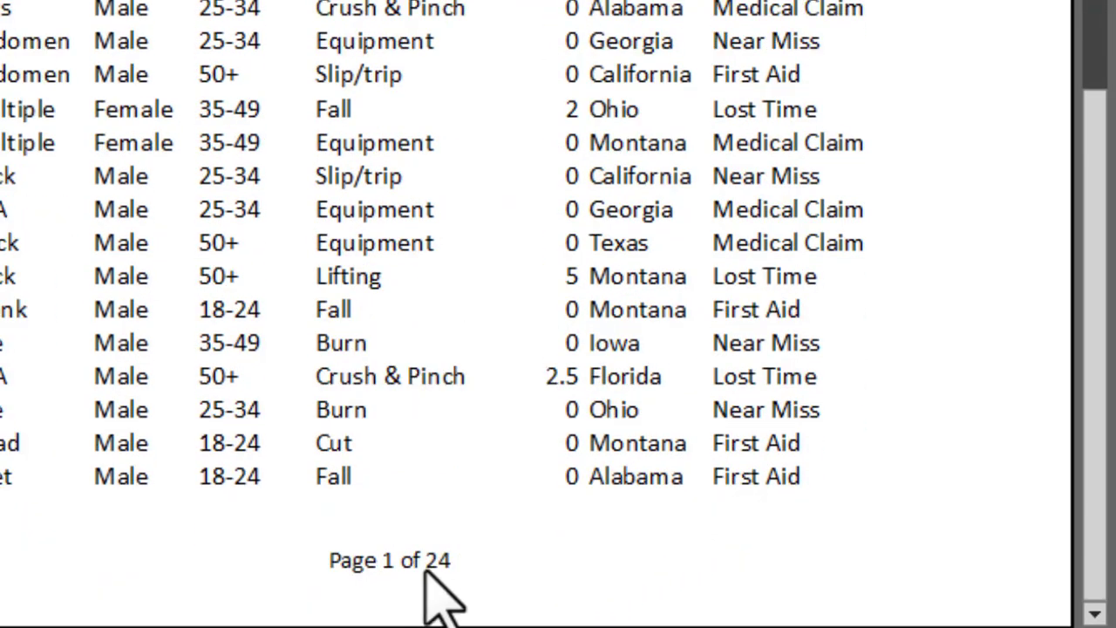
click(440, 626)
click(247, 612)
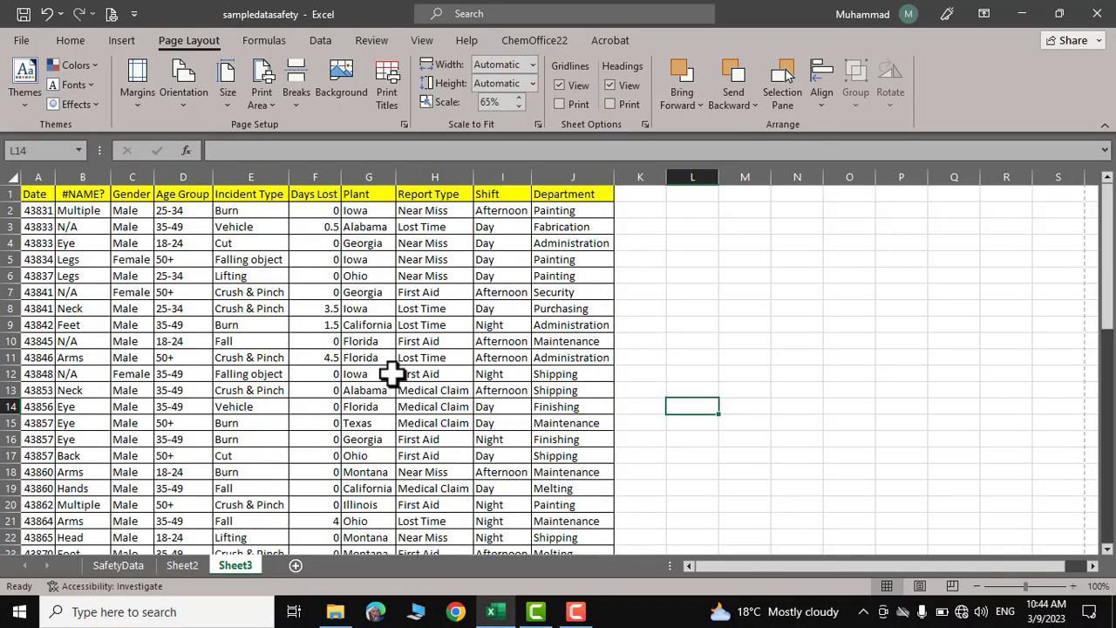
- Set the range A1:H19 on Sheet3 as the print area and check it in the print preview
drag(35, 194, 428, 489)
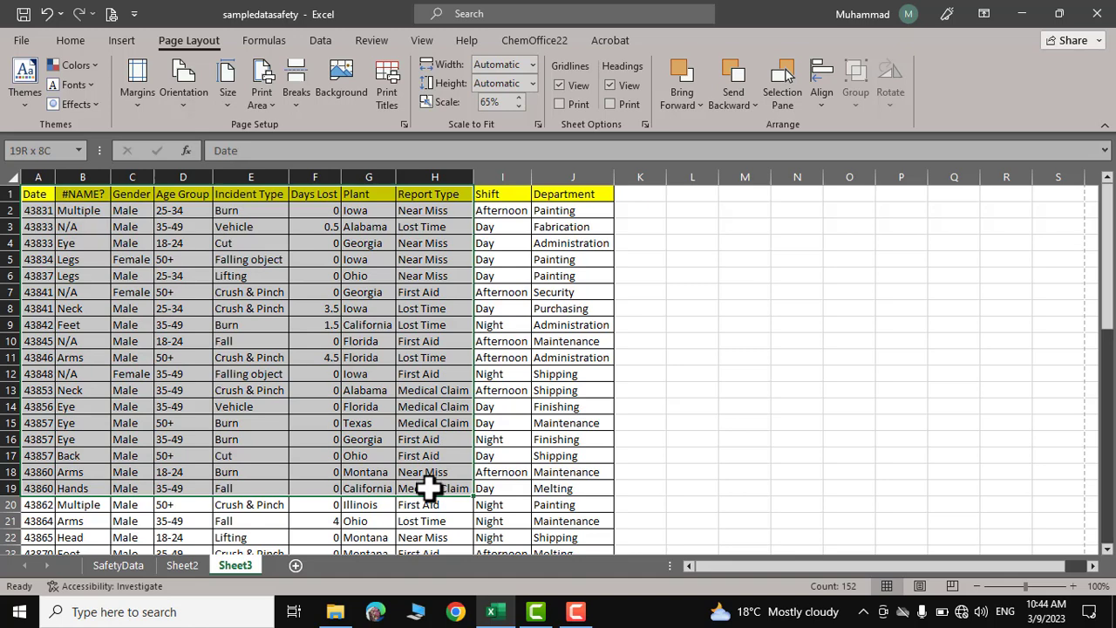
click(269, 99)
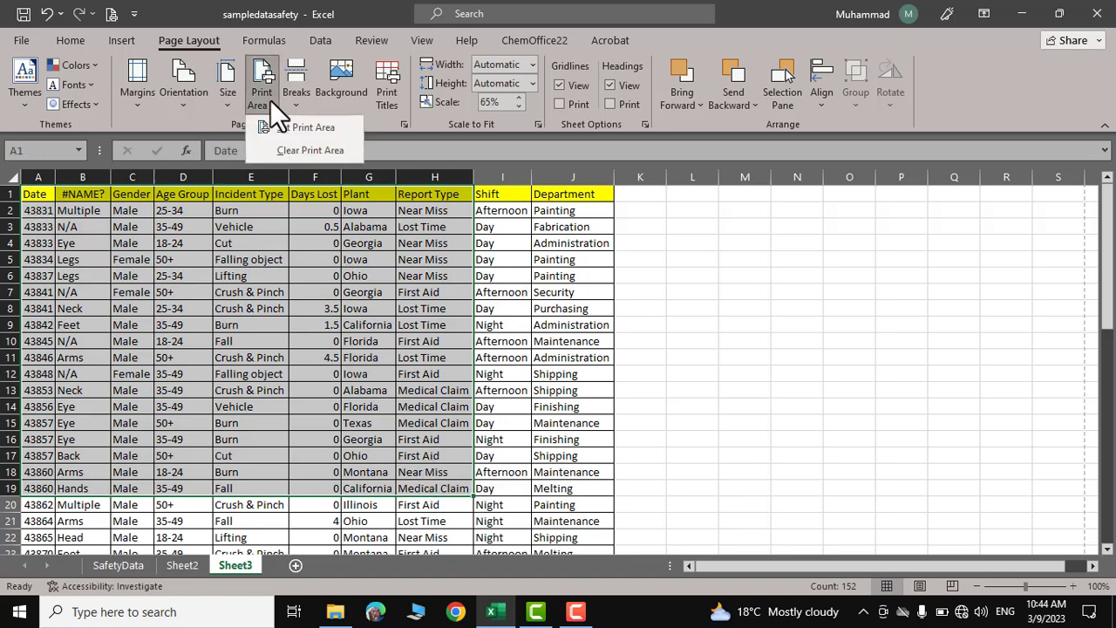
click(304, 128)
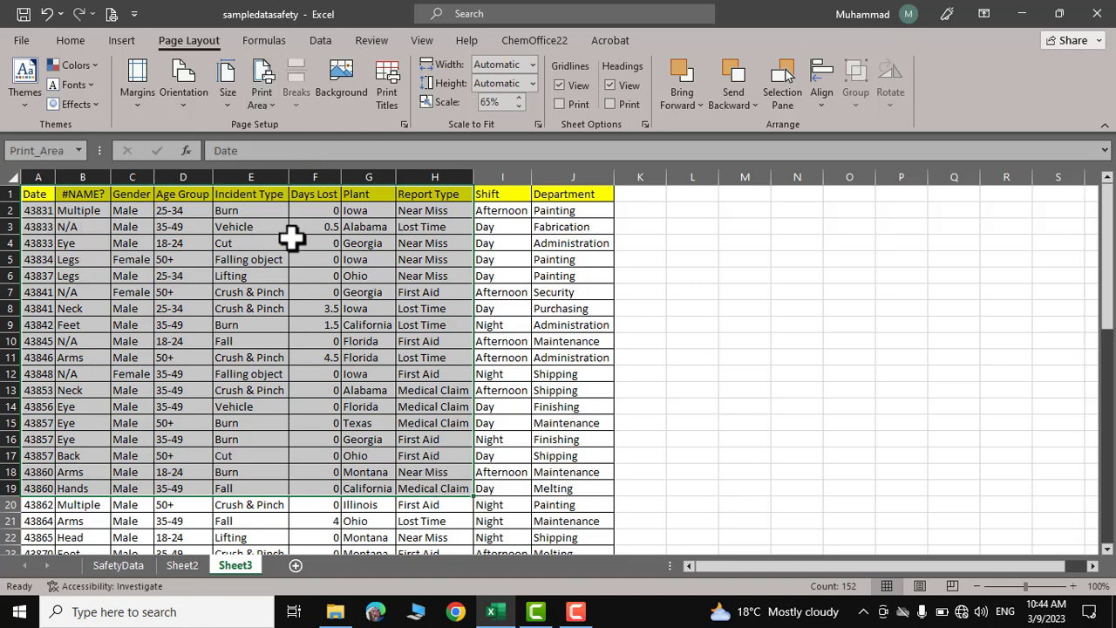
click(22, 40)
click(62, 370)
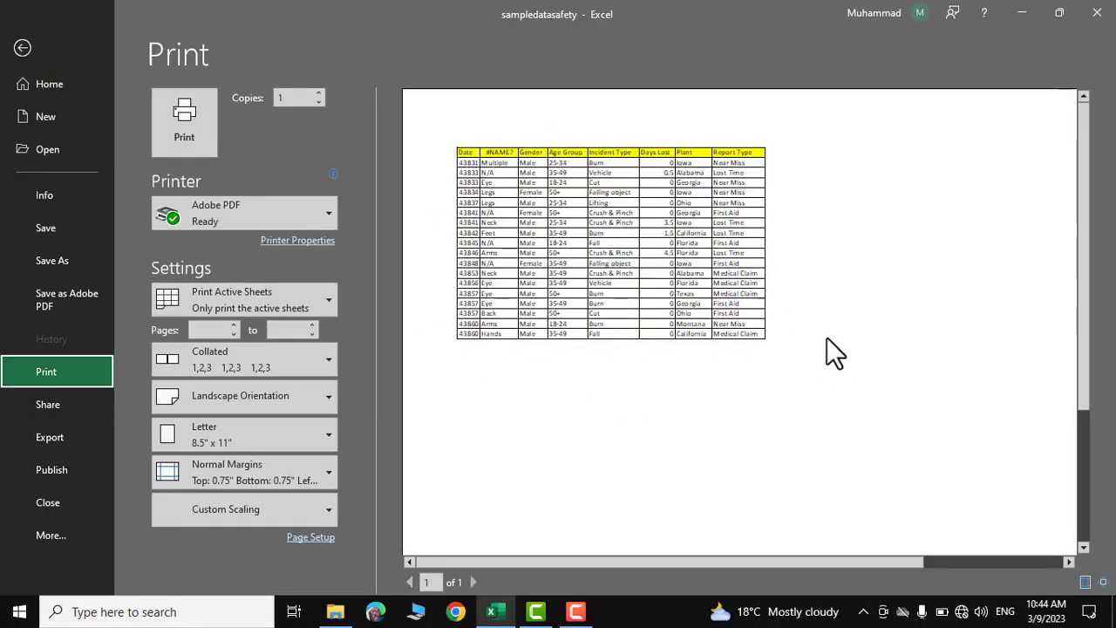
click(22, 48)
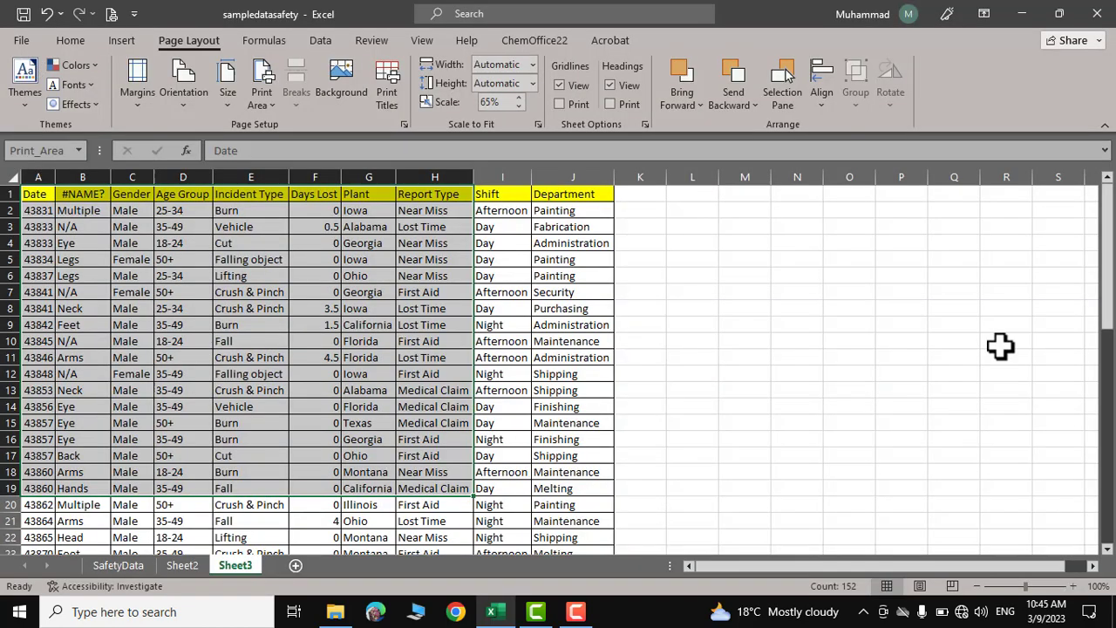
- Select empty cell P10 outside the print area and check Sheet3's print preview again
click(915, 342)
click(21, 36)
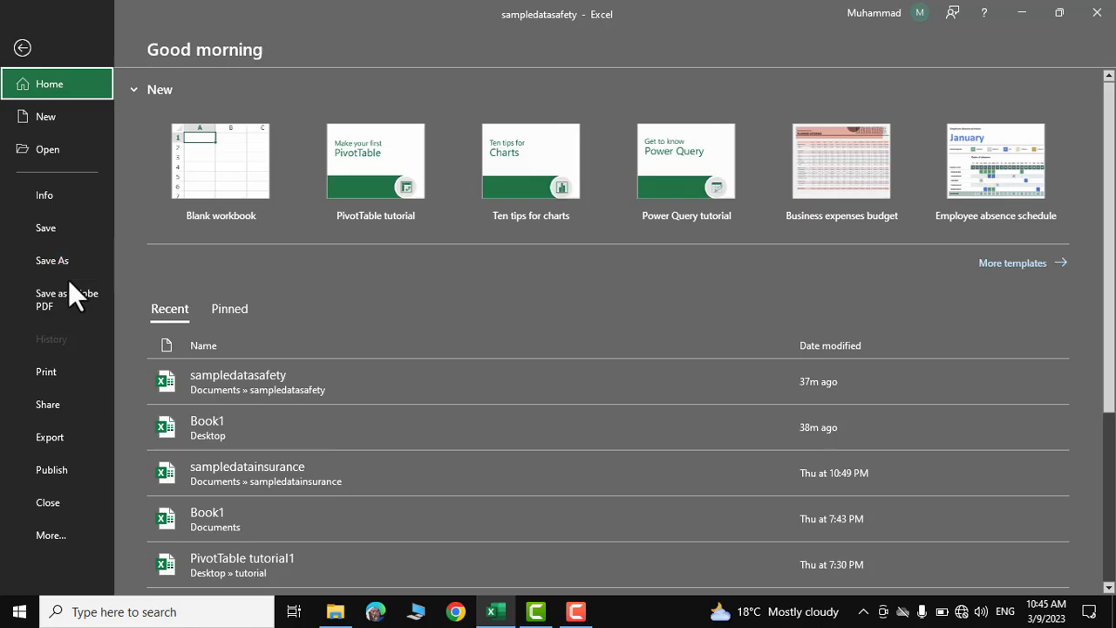
click(49, 373)
click(23, 48)
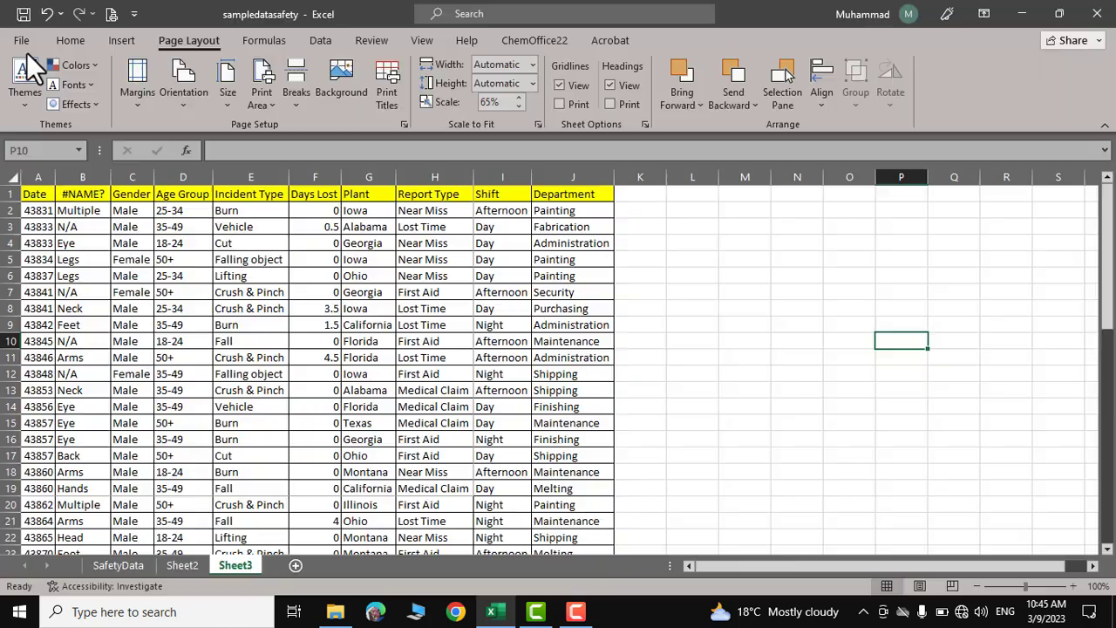
- Clear the print area of Sheet3 and bring up its print settings and preview
click(274, 103)
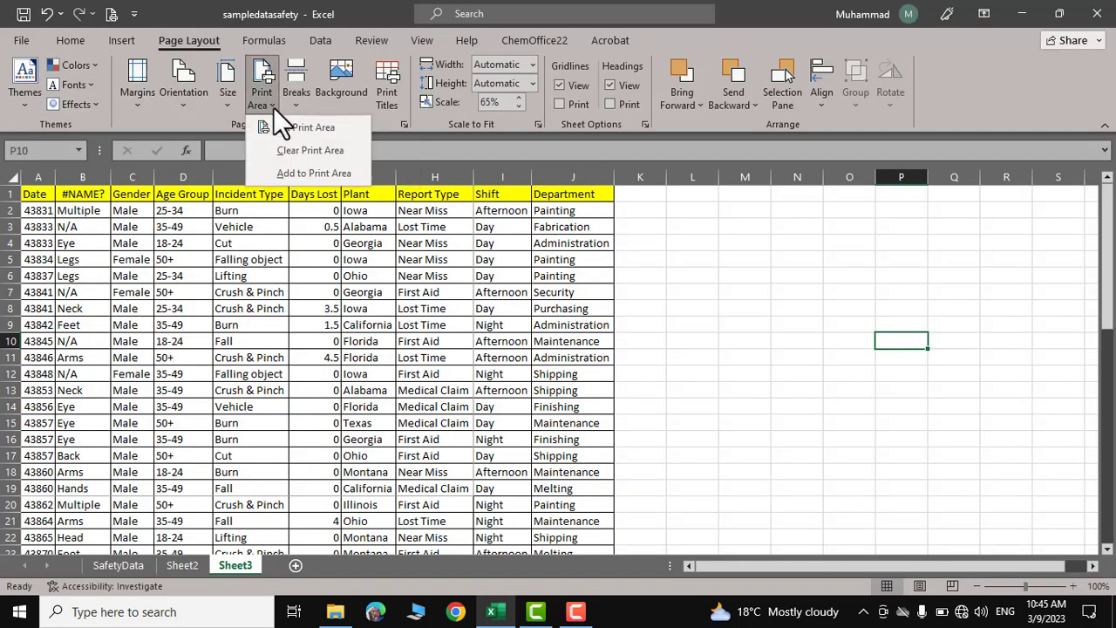
click(328, 154)
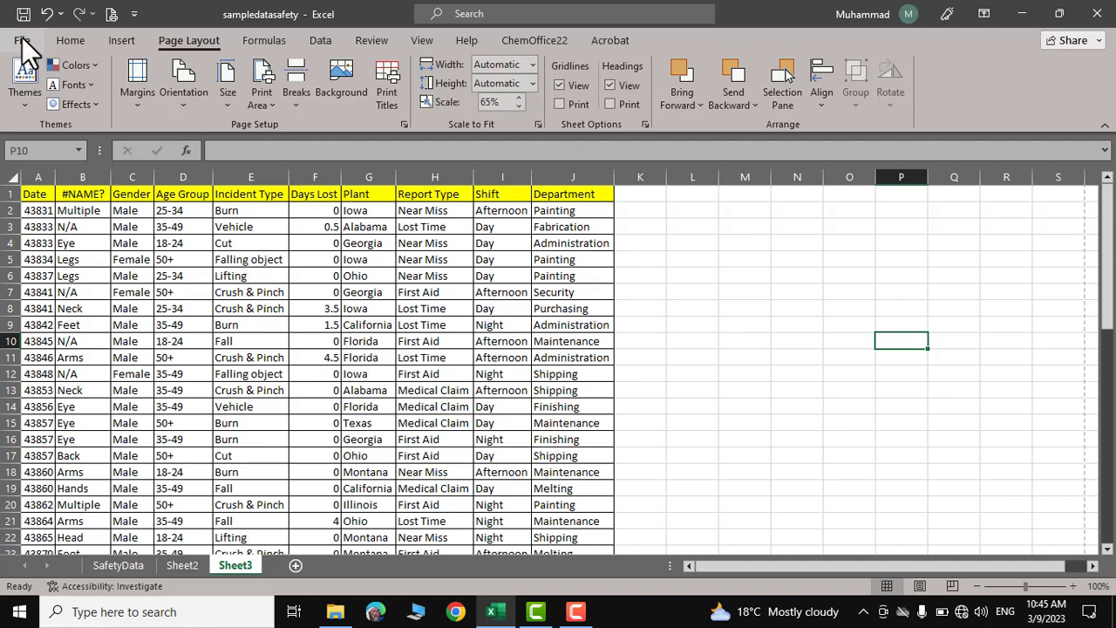
click(22, 40)
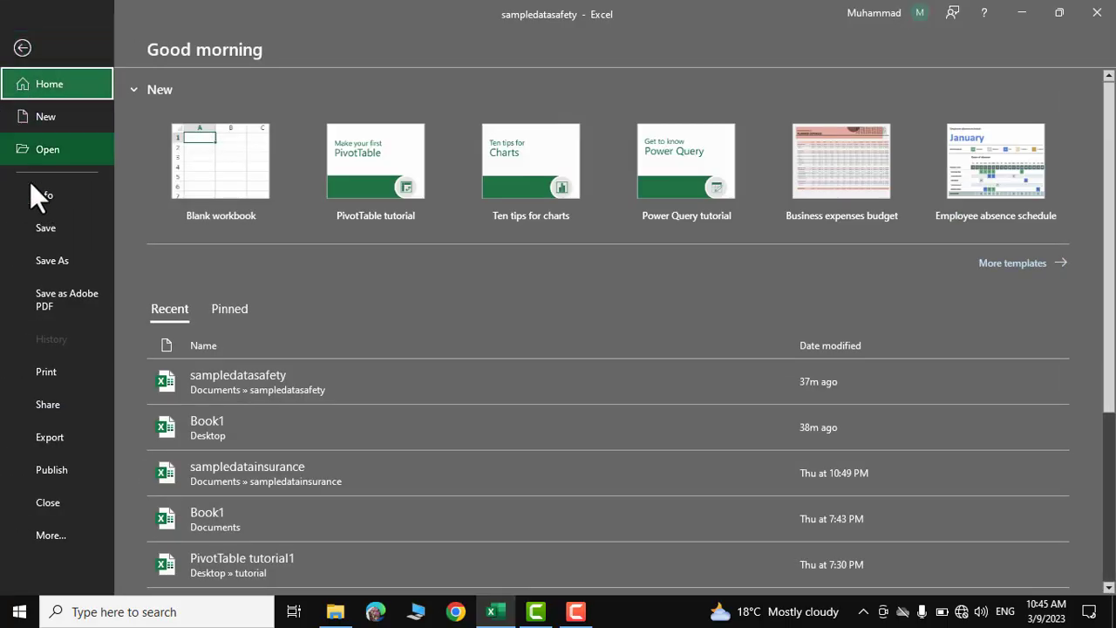
click(61, 372)
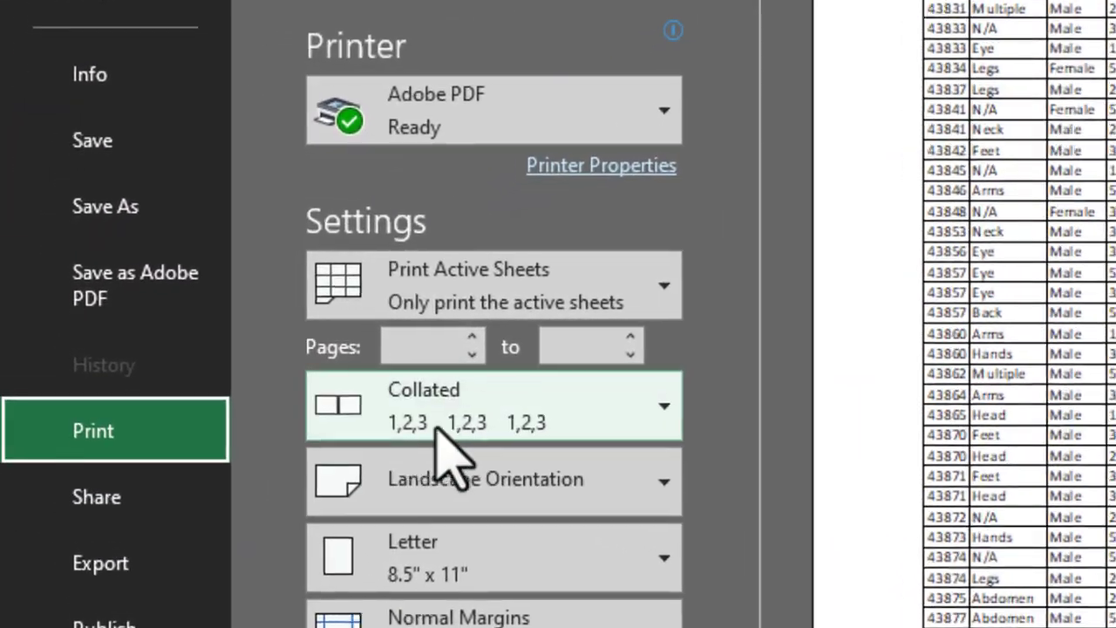
- Review the collation options for the print job and switch it to Uncollated (1,1,1 2,2,2 3,3,3)
click(323, 356)
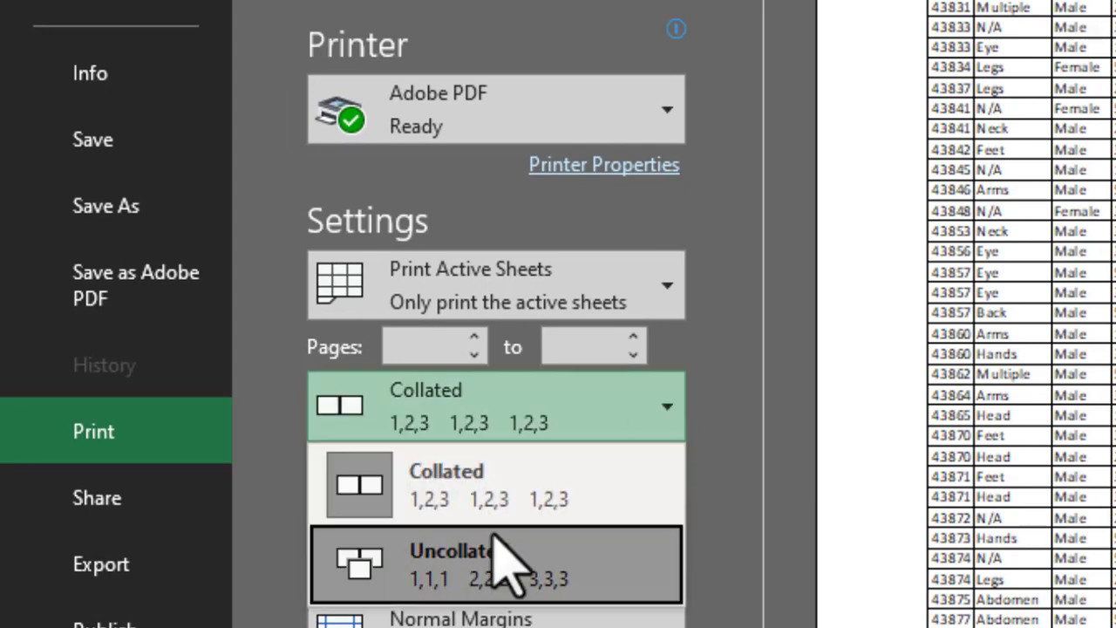
click(672, 423)
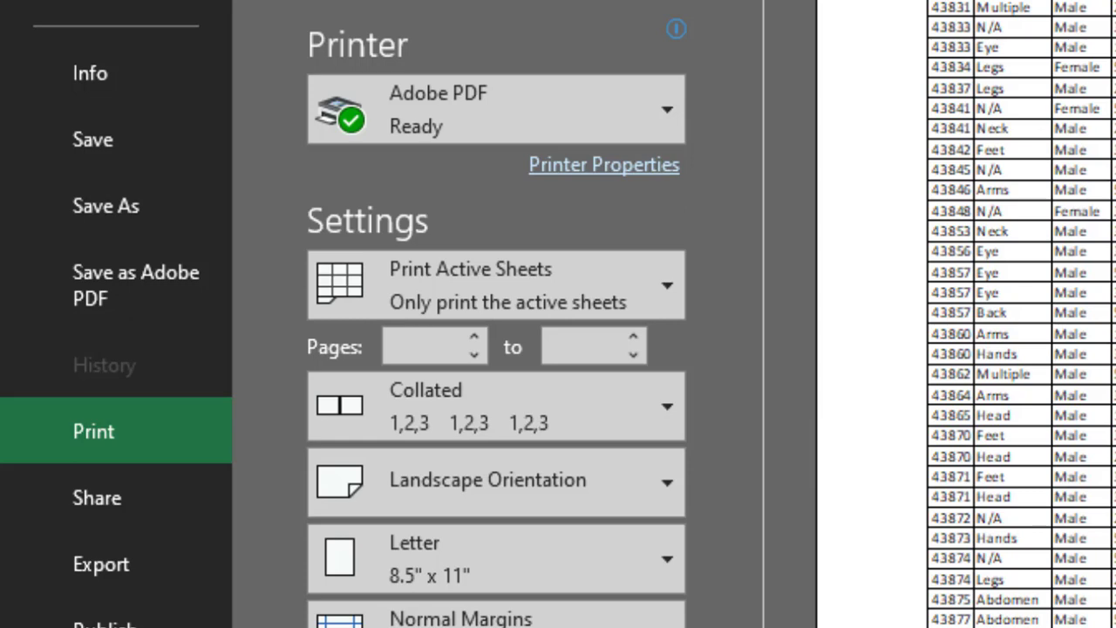
click(668, 408)
click(575, 579)
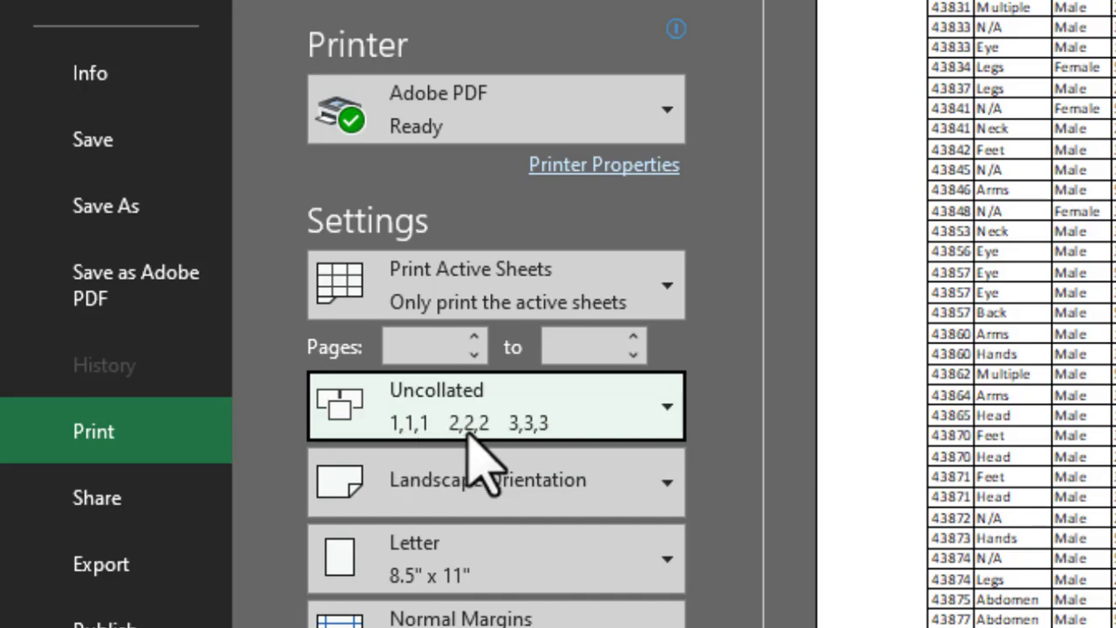
- Switch the collation back to Collated and print 3 copies of Sheet3 to Adobe PDF
click(556, 429)
click(549, 497)
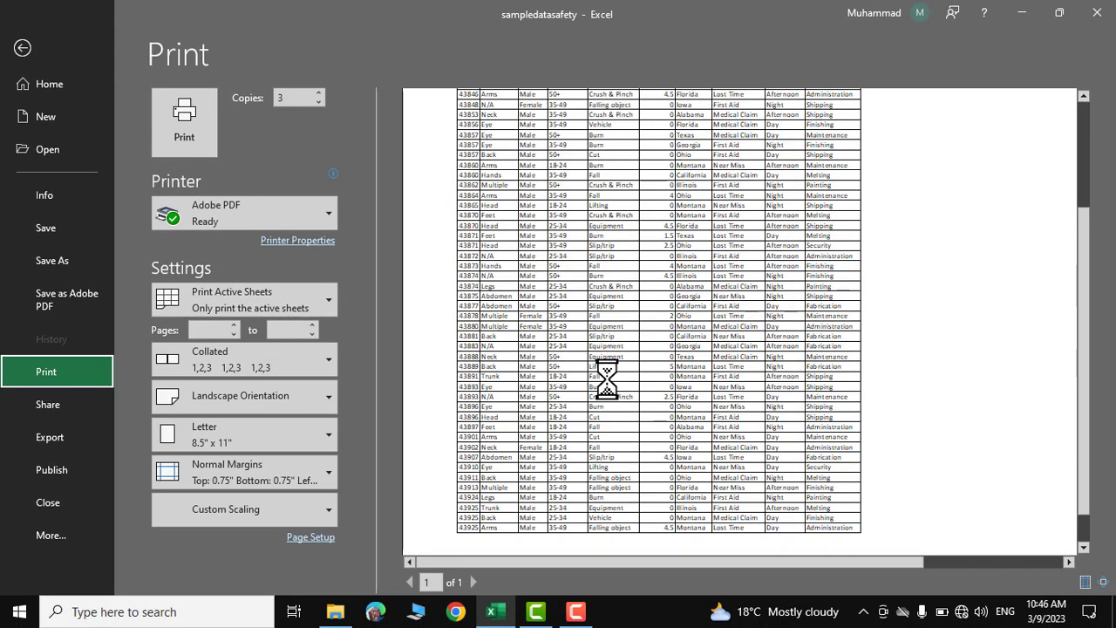
click(184, 122)
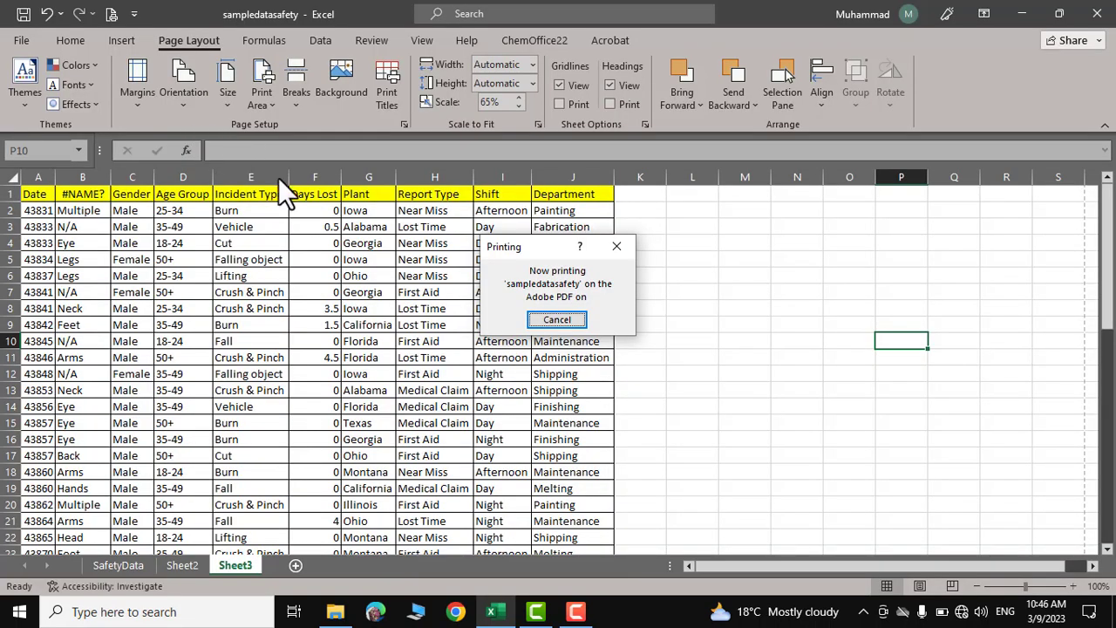